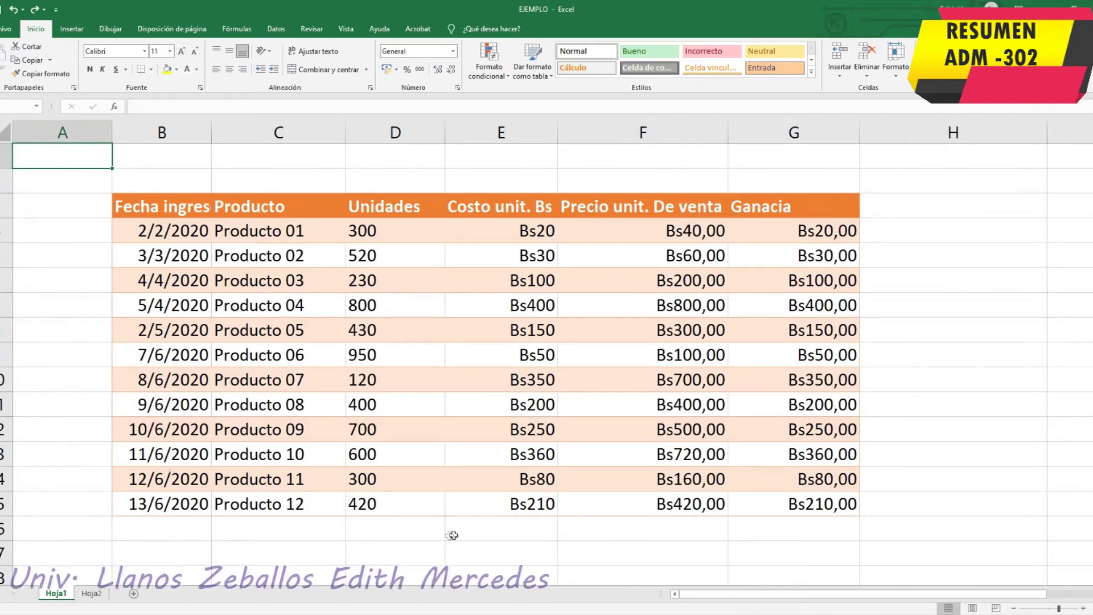
- Select the cell ranges D4:D15, C4:C15 and B4:E15 one after another, deselecting each range
{"action": "left_click", "coordinate": [484, 535]}
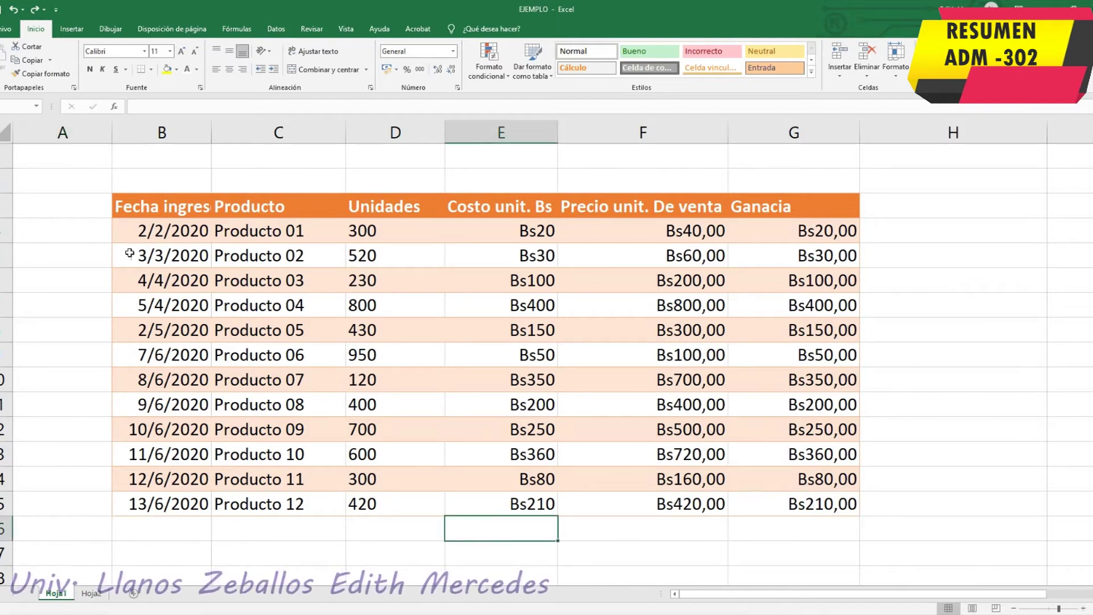
{"action": "left_click_drag", "start_coordinate": [415, 233], "coordinate": [422, 506]}
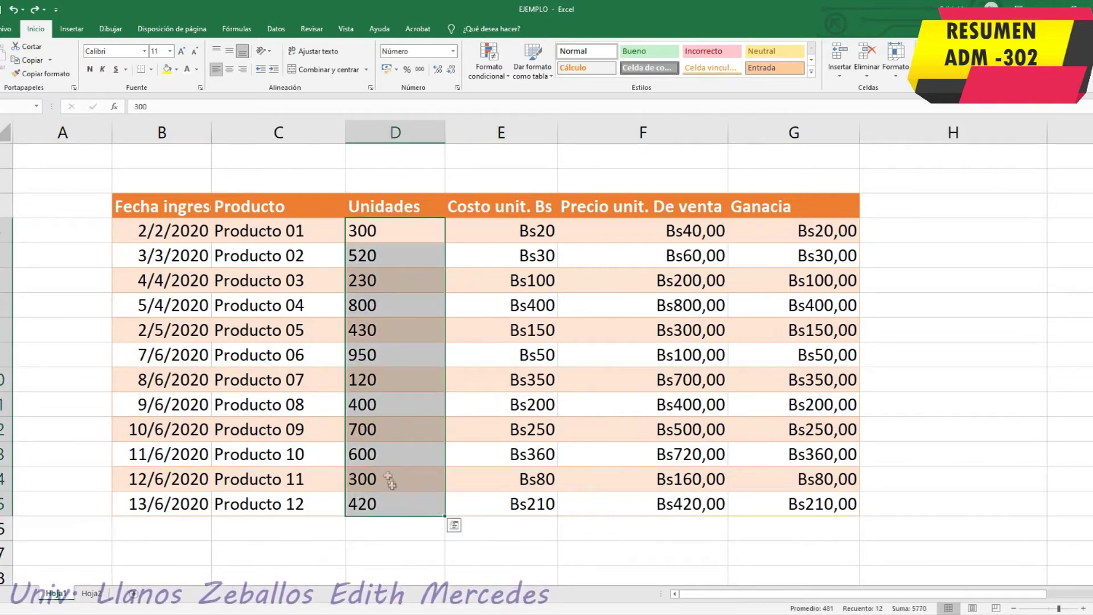
{"action": "left_click_drag", "start_coordinate": [494, 529], "coordinate": [512, 541]}
{"action": "left_click_drag", "start_coordinate": [279, 231], "coordinate": [300, 496]}
{"action": "left_click", "coordinate": [475, 532]}
{"action": "left_click_drag", "start_coordinate": [163, 234], "coordinate": [493, 506]}
{"action": "left_click", "coordinate": [465, 528]}
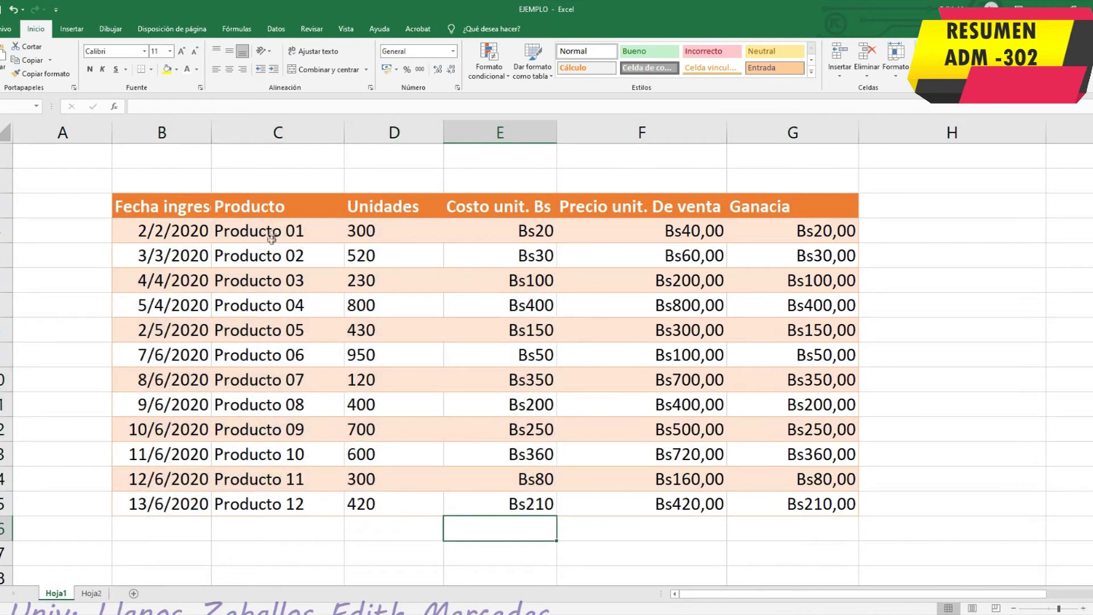
- Select the non-adjacent ranges C4:C9, E10:E15, F4:F9, G10:G15, D7:D11 and B8:B12 together, and clear that selection
{"action": "left_click", "coordinate": [294, 236]}
{"action": "left_click_drag", "start_coordinate": [323, 361], "coordinate": [322, 251]}
{"action": "left_click_drag", "start_coordinate": [538, 381], "coordinate": [538, 504]}
{"action": "left_click_drag", "start_coordinate": [632, 237], "coordinate": [666, 354]}
{"action": "left_click_drag", "start_coordinate": [763, 379], "coordinate": [785, 507]}
{"action": "left_click_drag", "start_coordinate": [364, 305], "coordinate": [378, 412]}
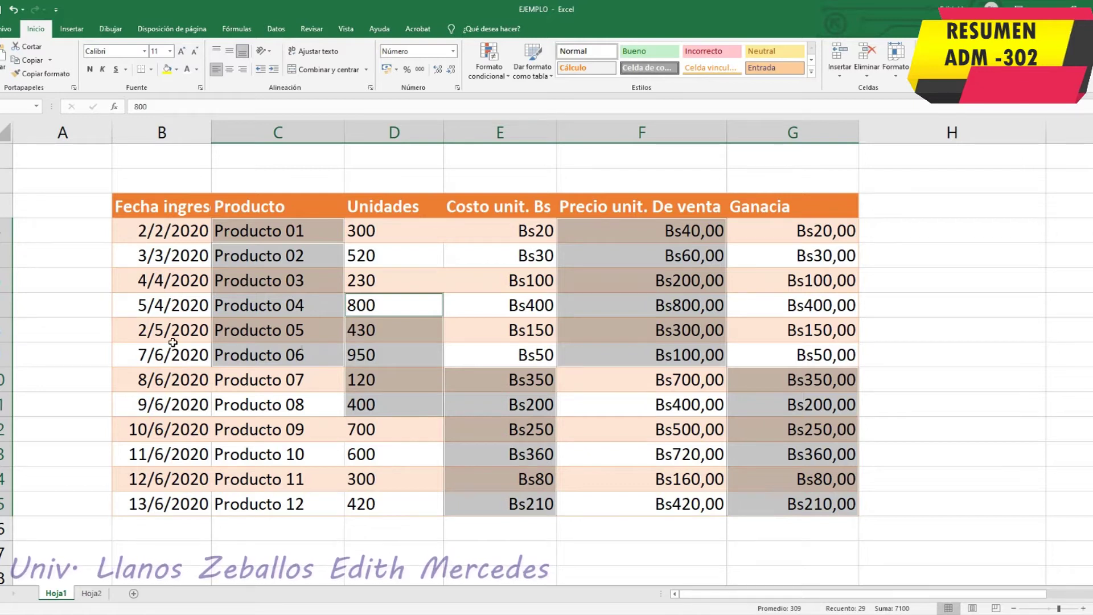
{"action": "left_click_drag", "start_coordinate": [173, 341], "coordinate": [171, 431]}
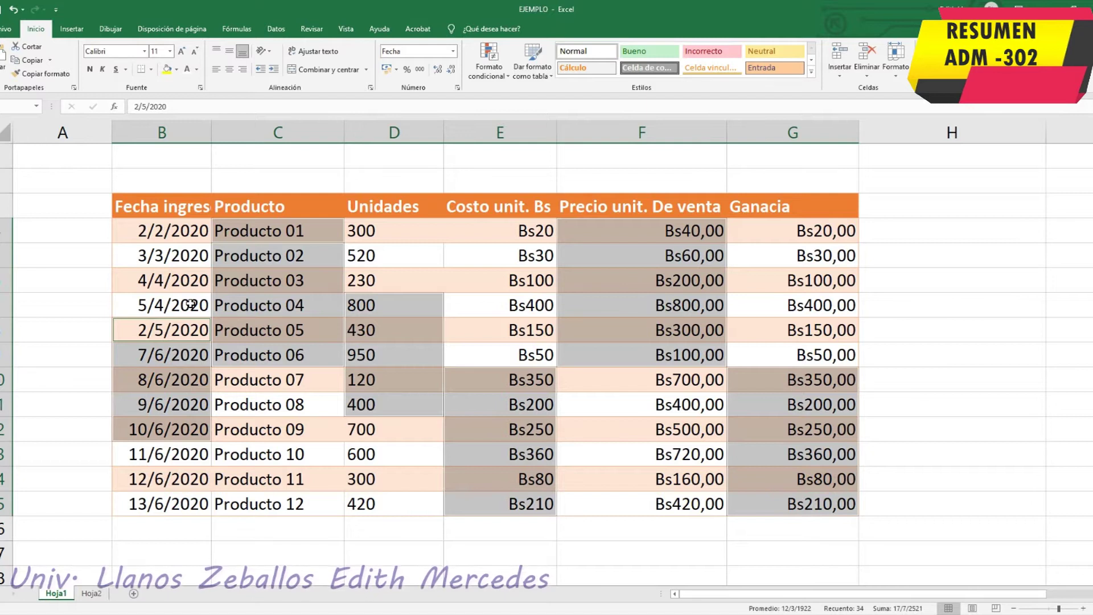
{"action": "left_click", "coordinate": [155, 533]}
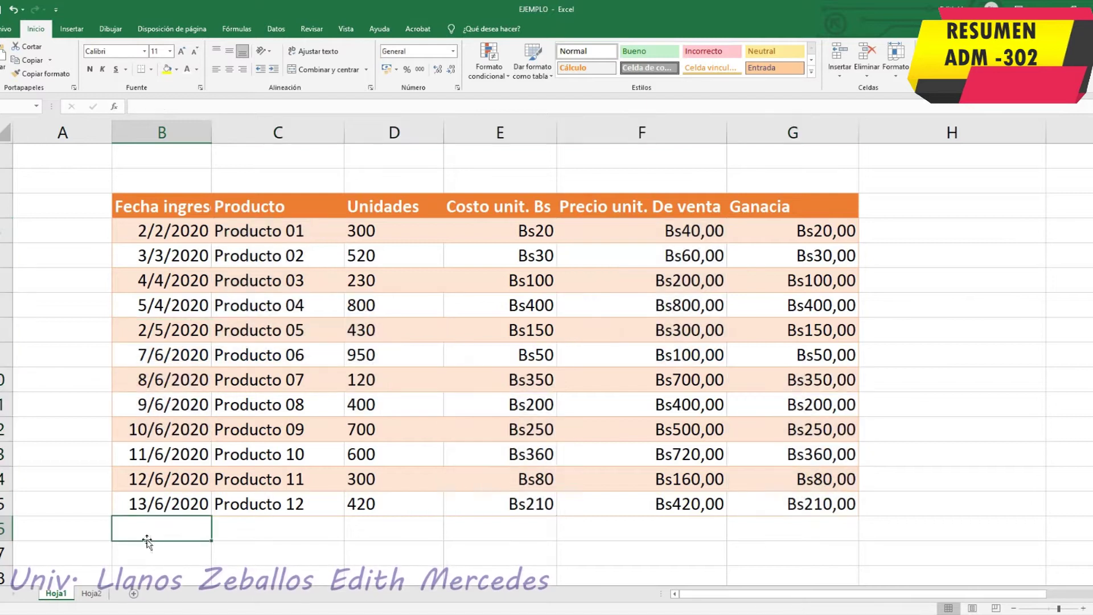
- Select the contiguous block B4:D14 in the product table on Hoja1
{"action": "left_click", "coordinate": [182, 238]}
{"action": "left_click", "coordinate": [86, 593]}
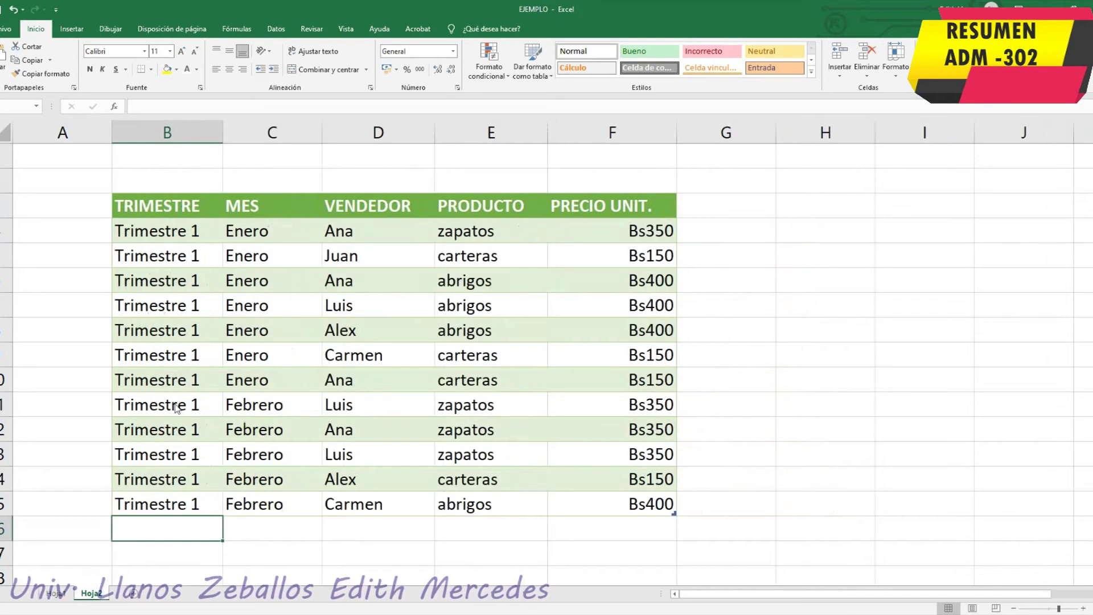
{"action": "left_click", "coordinate": [57, 593]}
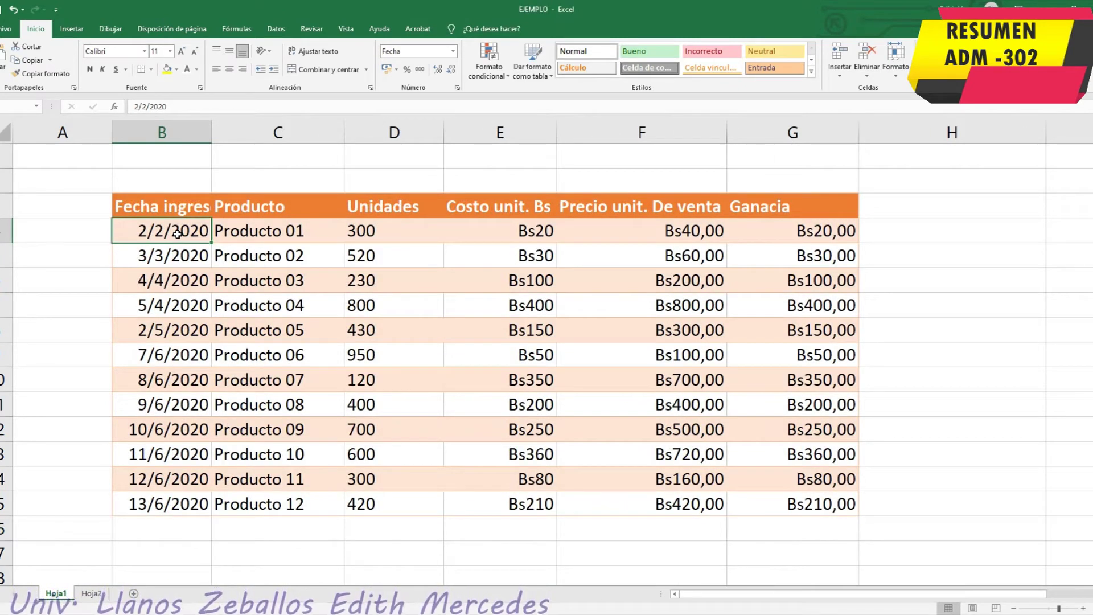
{"action": "left_click_drag", "start_coordinate": [177, 233], "coordinate": [409, 489]}
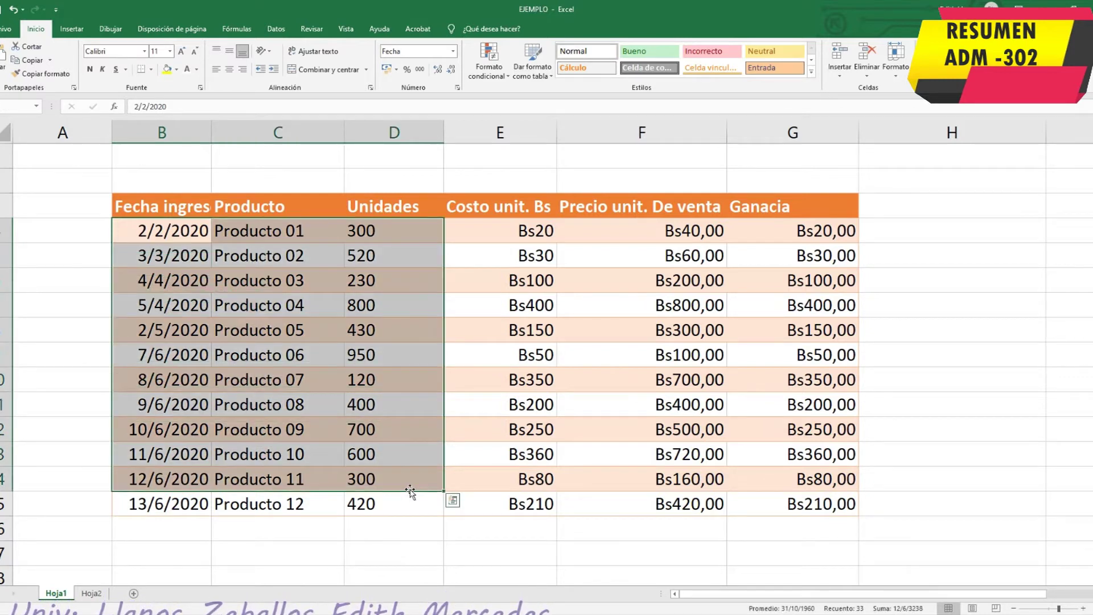
- Select the contiguous block B4:F13 in the sales table on Hoja2 and return to Hoja1
{"action": "left_click", "coordinate": [103, 592]}
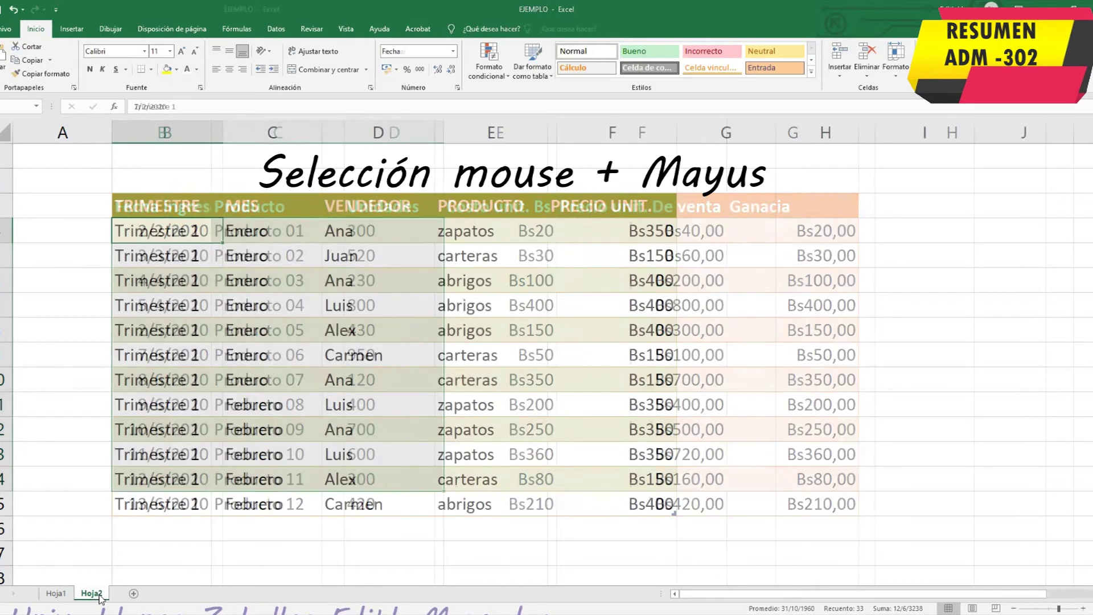
{"action": "left_click_drag", "start_coordinate": [227, 255], "coordinate": [603, 452]}
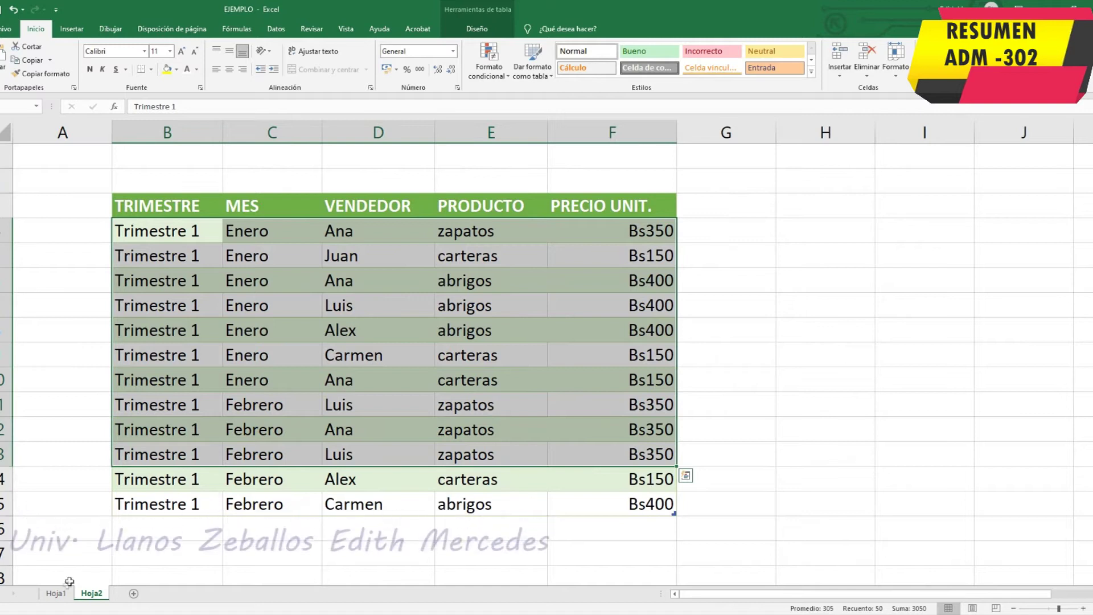
{"action": "left_click", "coordinate": [56, 593]}
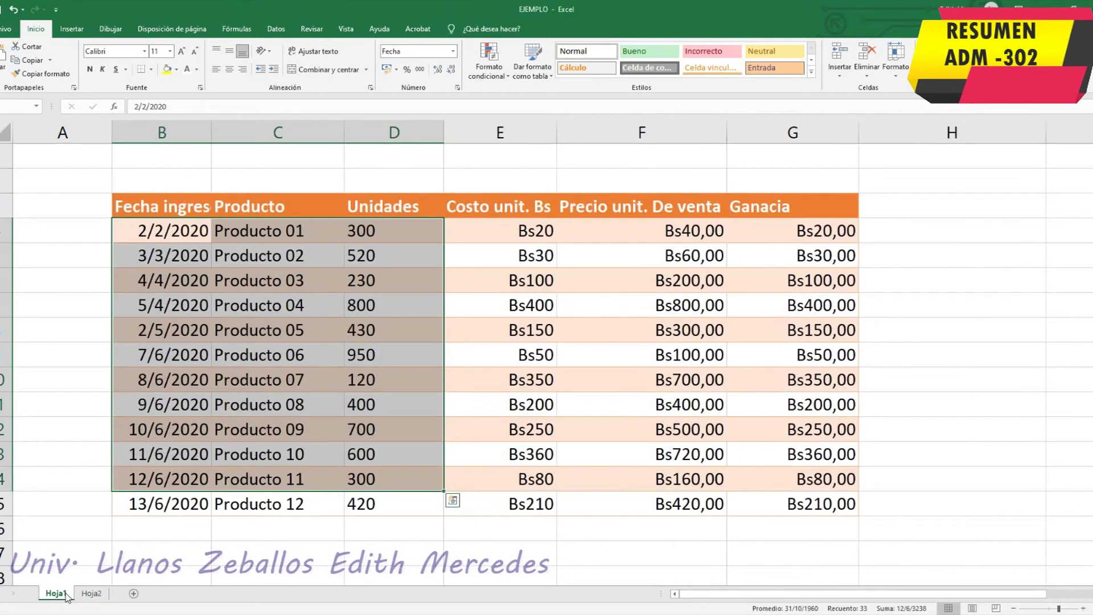
{"action": "left_click", "coordinate": [87, 593]}
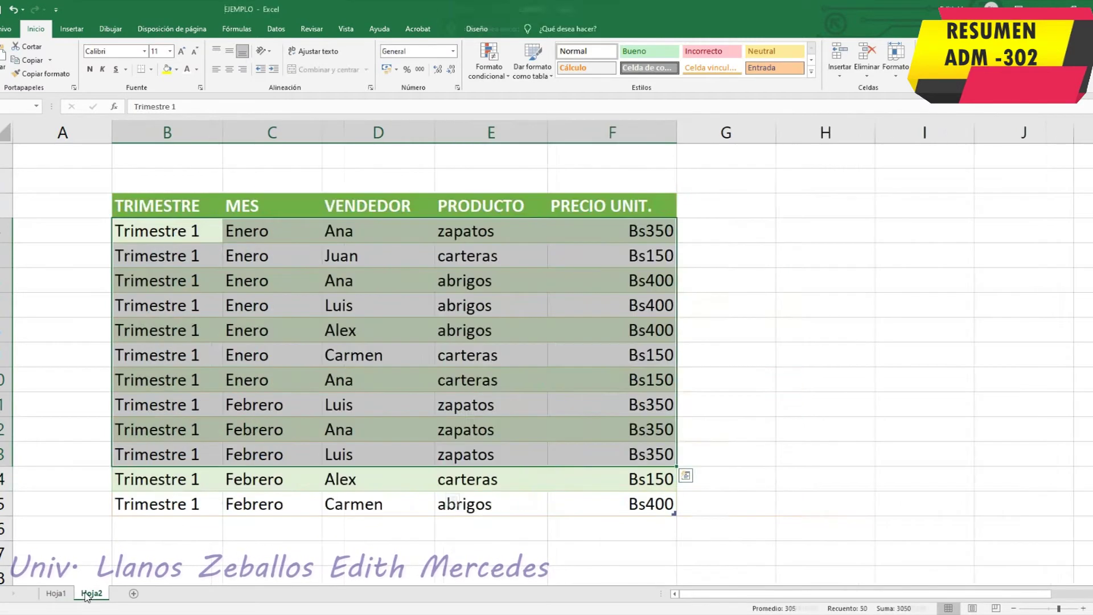
{"action": "left_click", "coordinate": [54, 593]}
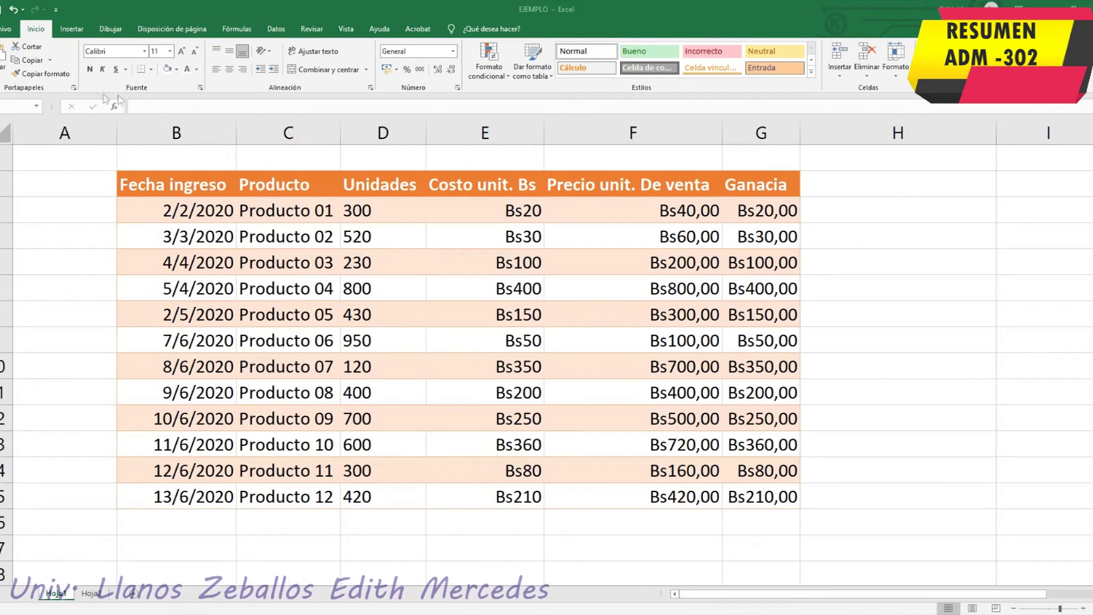
- Turn on filtering for the product table on Hoja1, starting from the Fecha ingreso header cell
{"action": "left_click", "coordinate": [200, 186]}
{"action": "left_click", "coordinate": [464, 245]}
{"action": "left_click", "coordinate": [197, 190]}
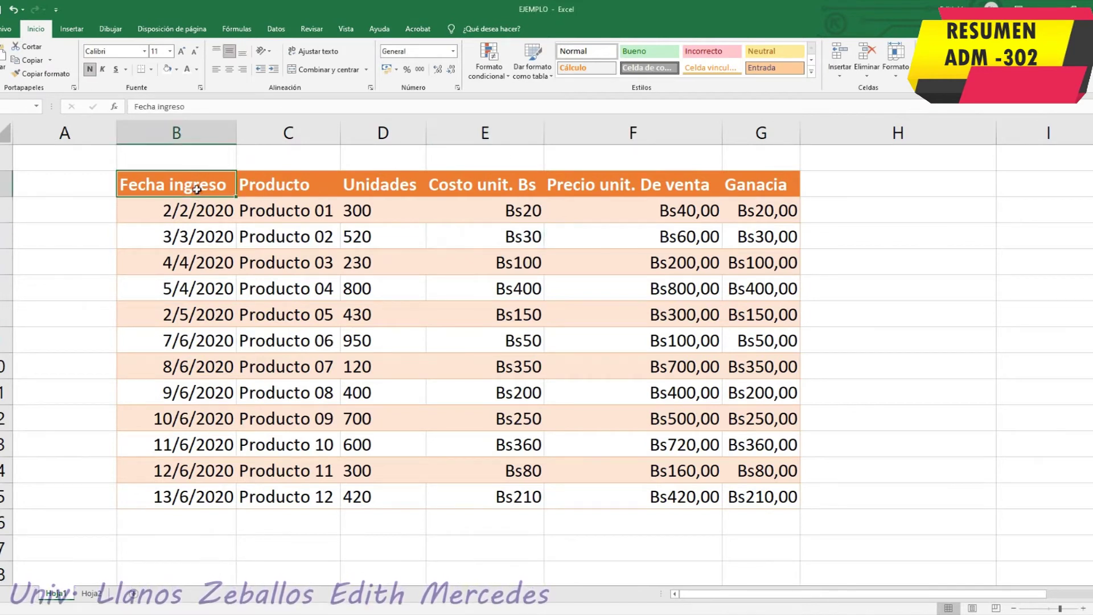
{"action": "left_click", "coordinate": [424, 227]}
{"action": "left_click", "coordinate": [201, 189]}
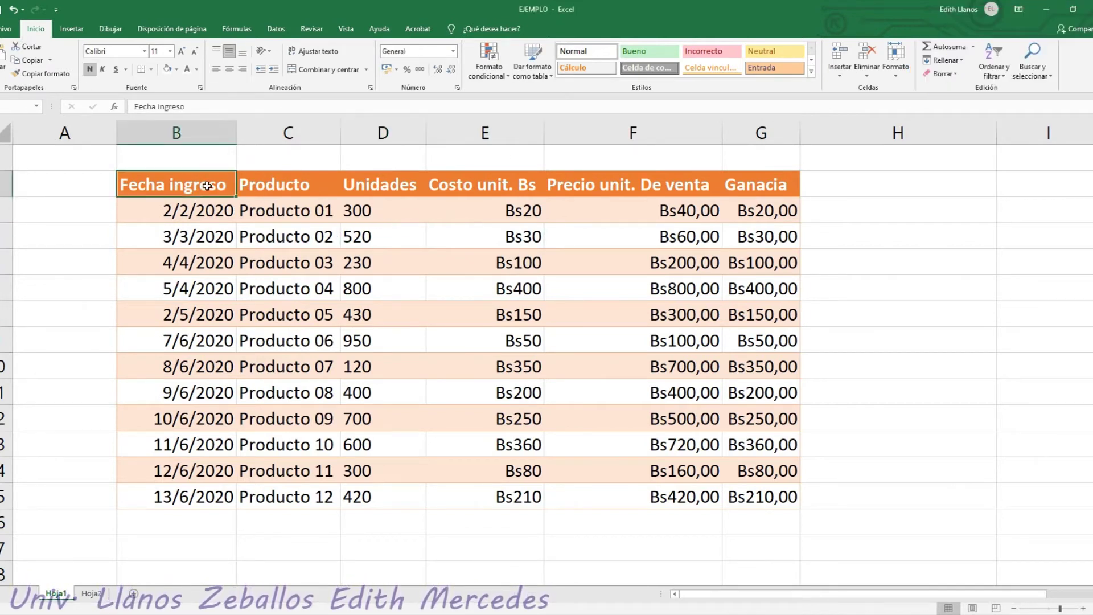
{"action": "left_click", "coordinate": [1006, 73]}
{"action": "left_click", "coordinate": [997, 132]}
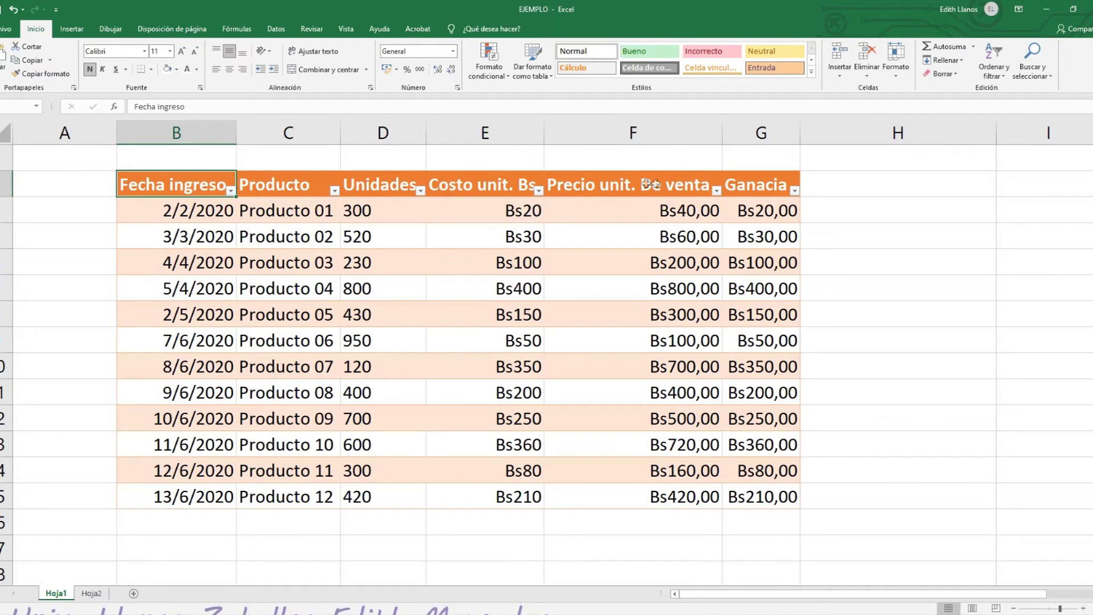
- Apply a custom sort to the product table by the Unidades column, on cell values in ascending order
{"action": "left_click", "coordinate": [594, 190]}
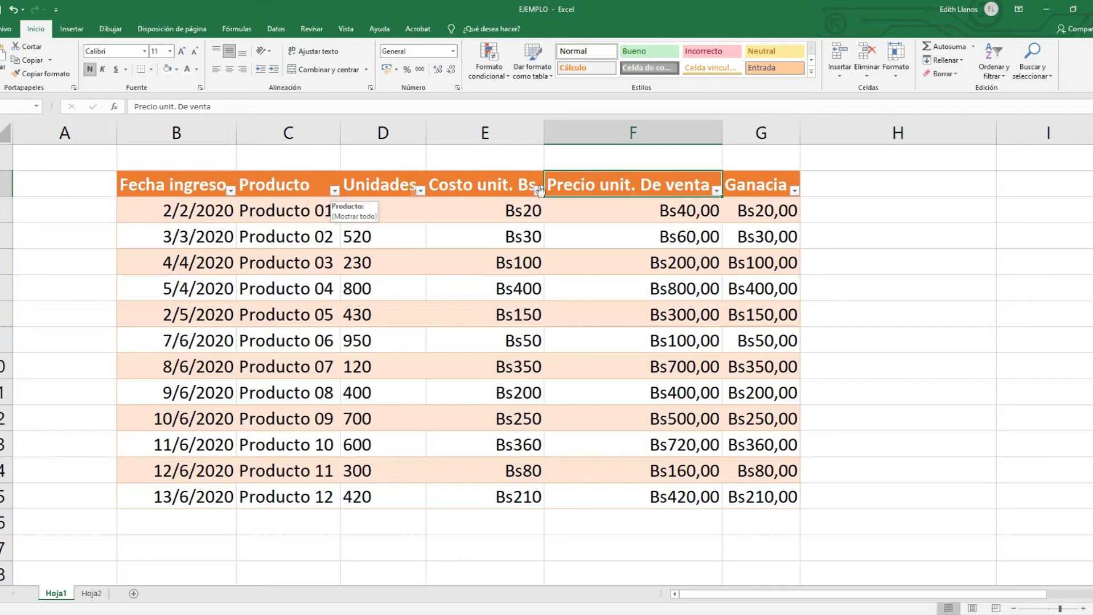
{"action": "left_click", "coordinate": [999, 76]}
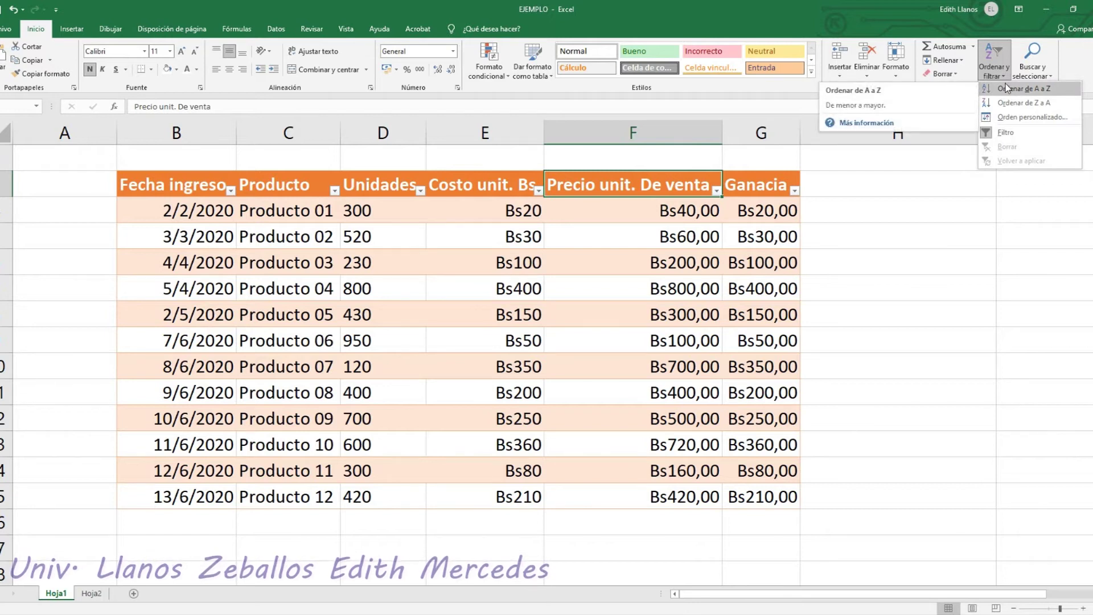
{"action": "left_click", "coordinate": [1017, 117]}
{"action": "left_click_drag", "start_coordinate": [549, 186], "coordinate": [621, 329]}
{"action": "left_click", "coordinate": [518, 378]}
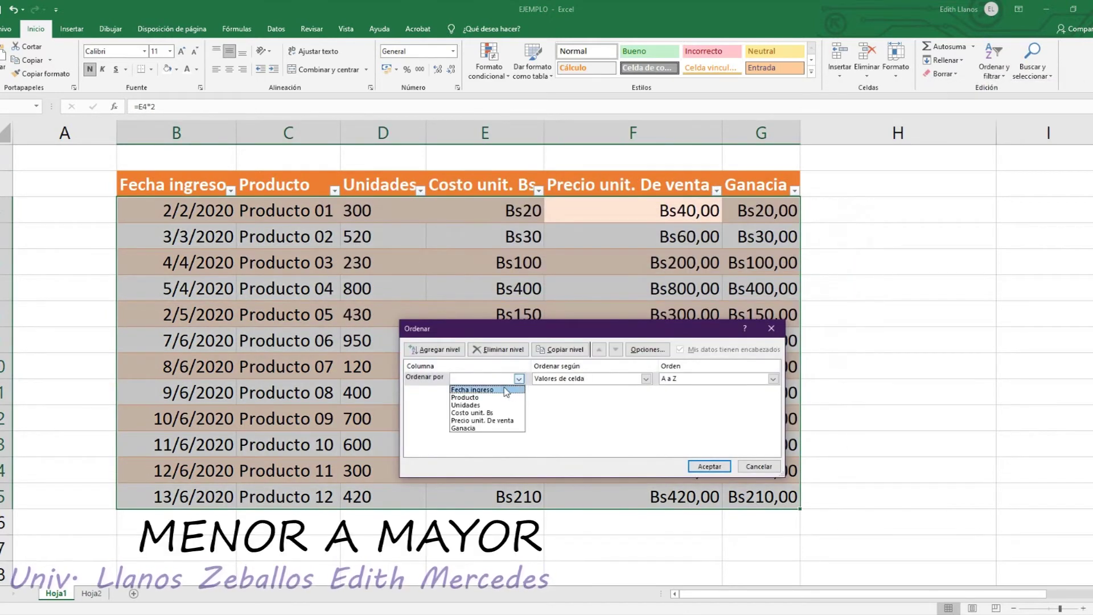
{"action": "left_click", "coordinate": [504, 405]}
{"action": "left_click", "coordinate": [709, 466]}
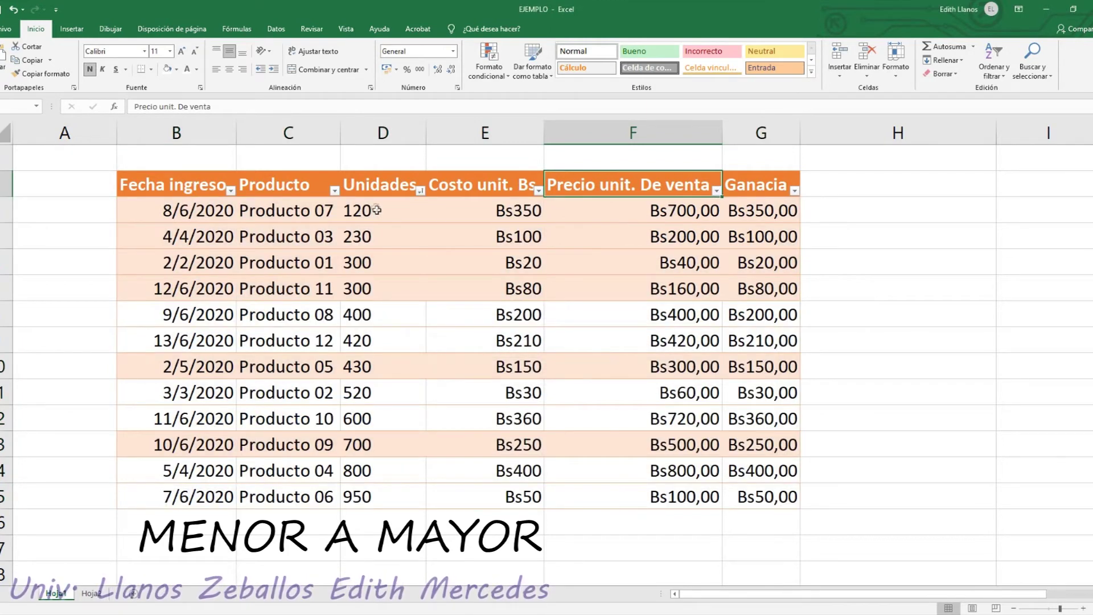
{"action": "left_click", "coordinate": [356, 214]}
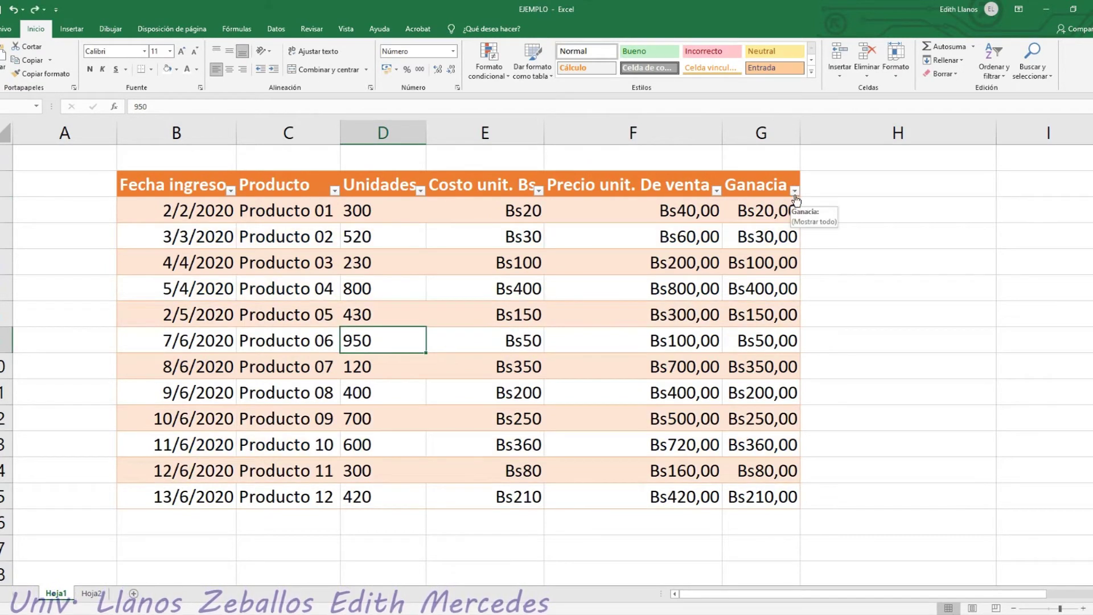
- Filter the Ganacia column to show only Bs20,00 and undo the filter
{"action": "left_click", "coordinate": [794, 191]}
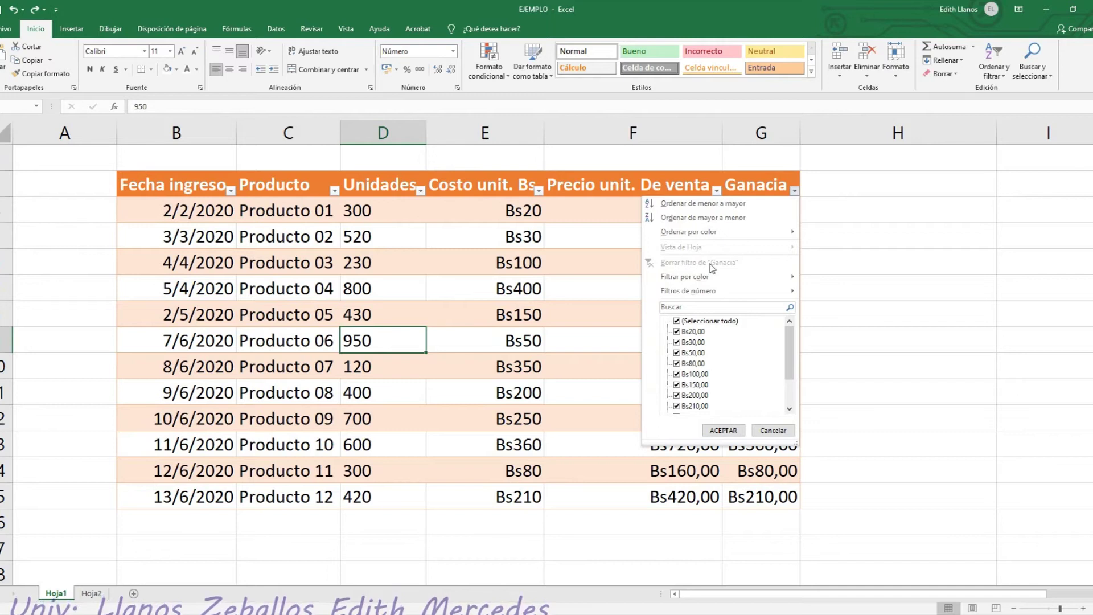
{"action": "left_click", "coordinate": [676, 322]}
{"action": "left_click", "coordinate": [692, 332]}
{"action": "left_click", "coordinate": [723, 430]}
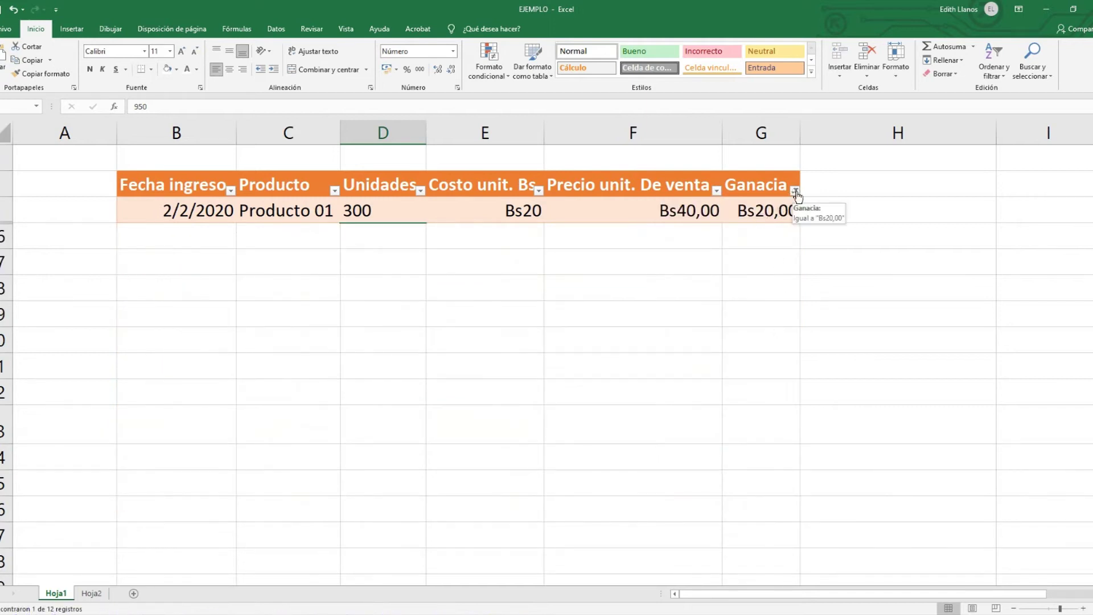
{"action": "key", "text": "ctrl+z"}
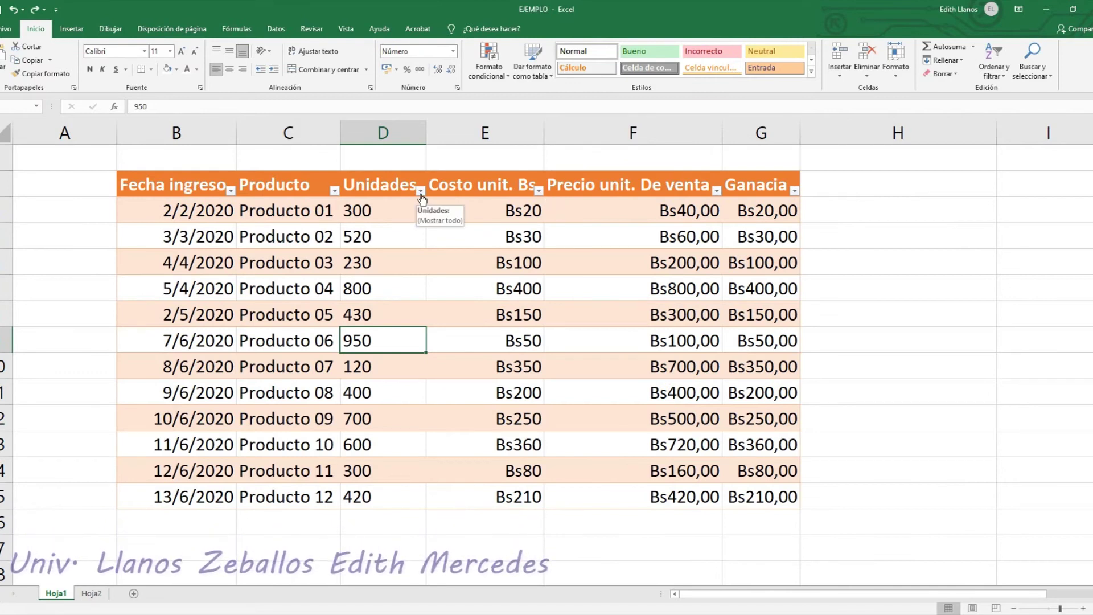
- Filter the Unidades column to show only the value 300
{"action": "left_click", "coordinate": [420, 191]}
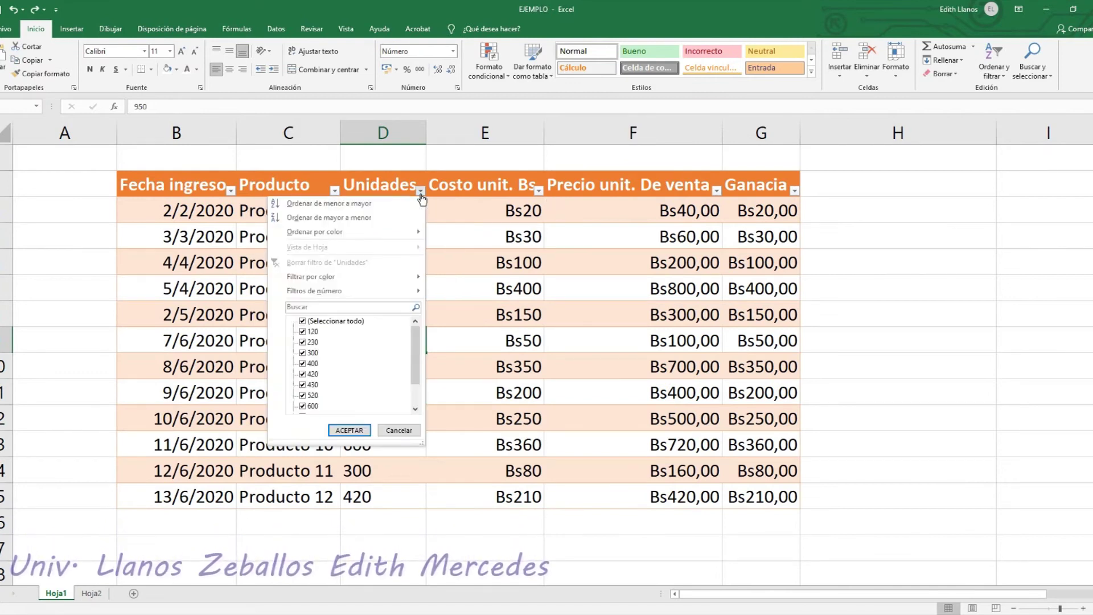
{"action": "left_click", "coordinate": [303, 322]}
{"action": "left_click", "coordinate": [302, 352]}
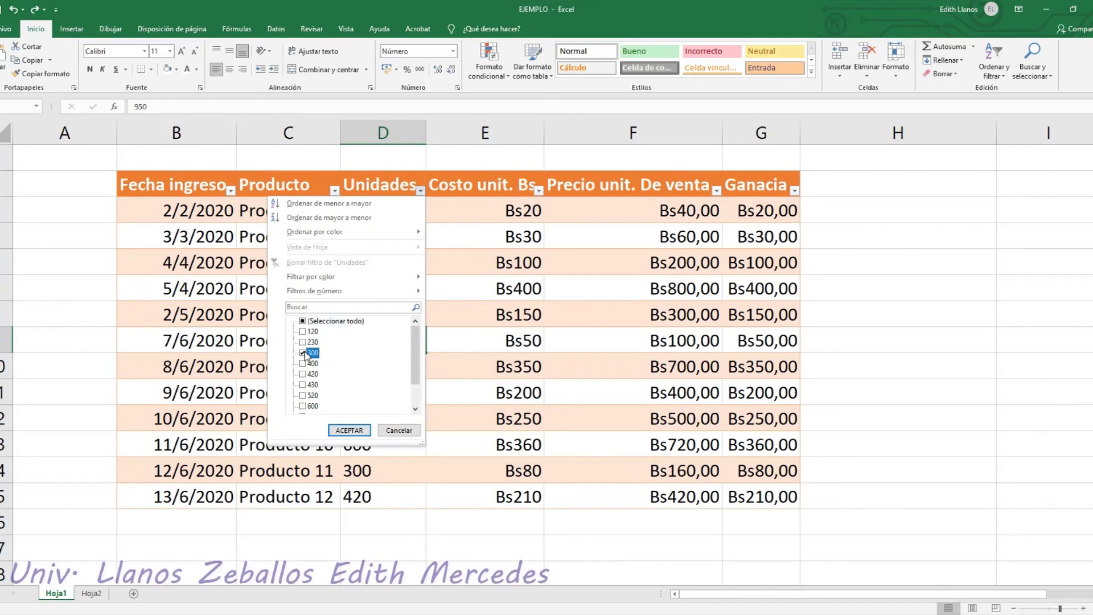
{"action": "left_click", "coordinate": [360, 432]}
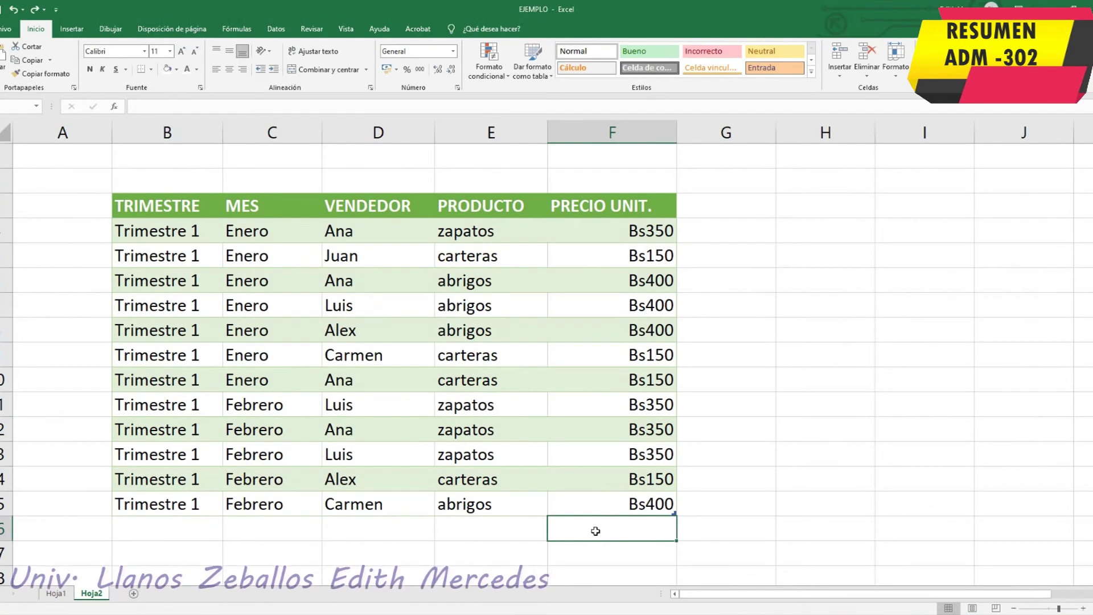
- Enter the formula =SUMA(F4:F14) in cell F16 of Hoja2, below the PRECIO UNIT. column
{"action": "type", "text": "="}
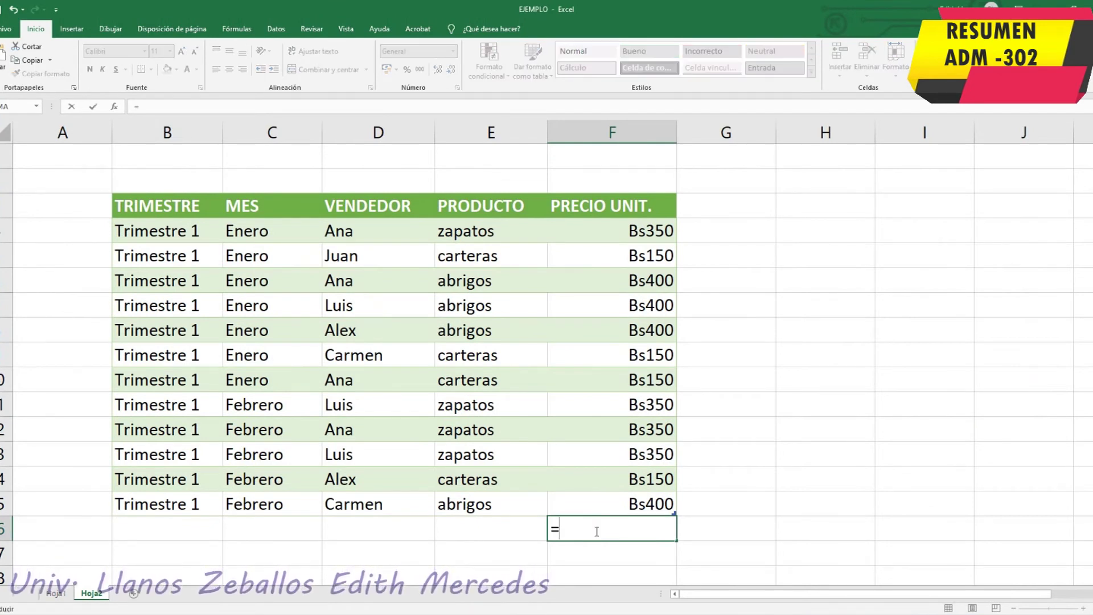
{"action": "type", "text": "S"}
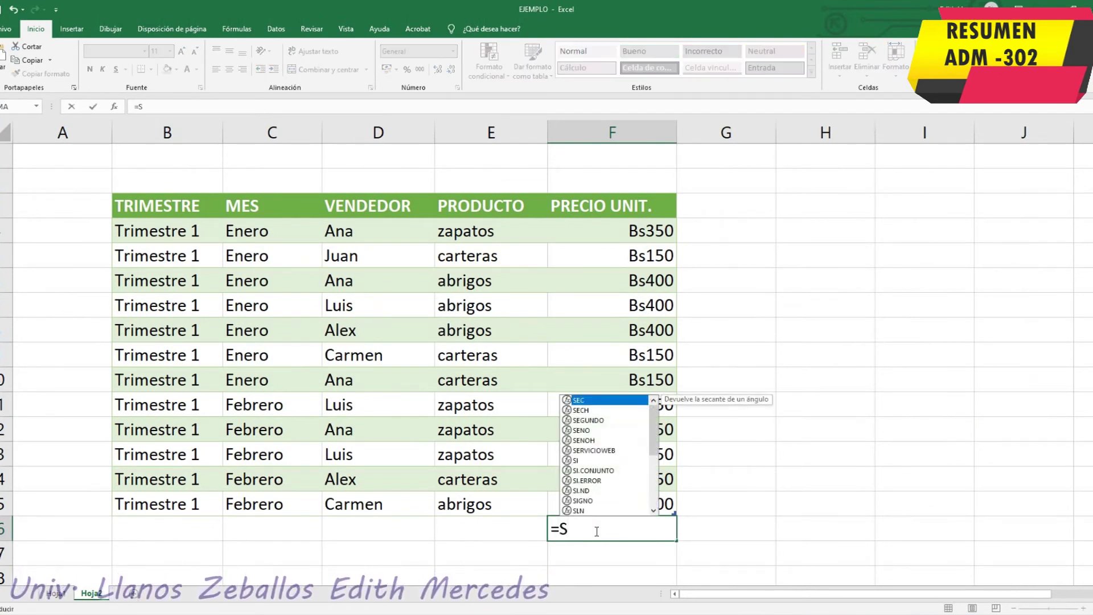
{"action": "type", "text": "UMA"}
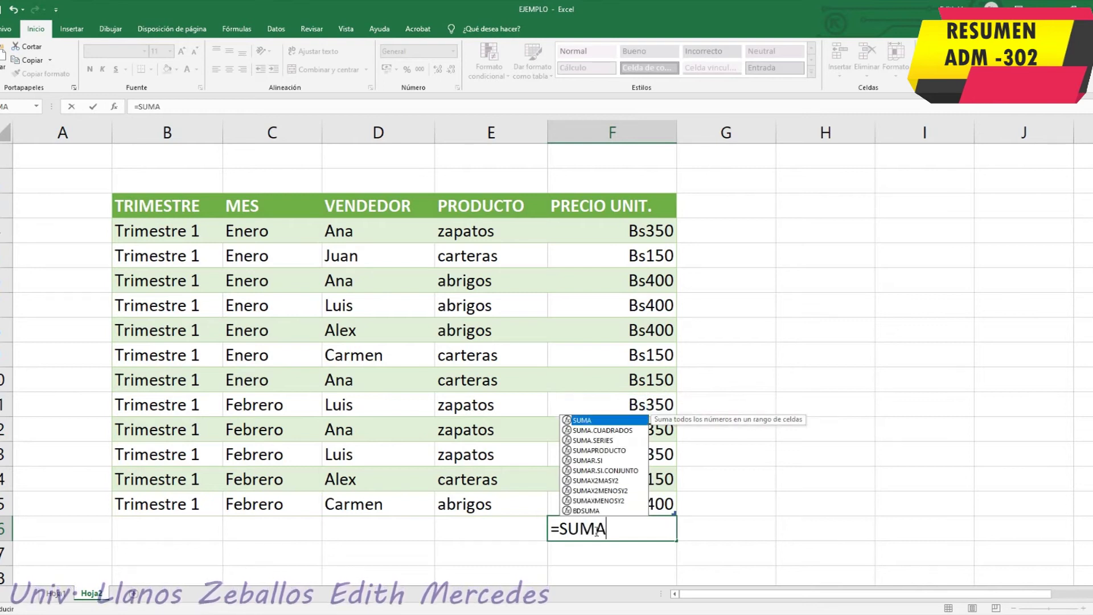
{"action": "type", "text": "("}
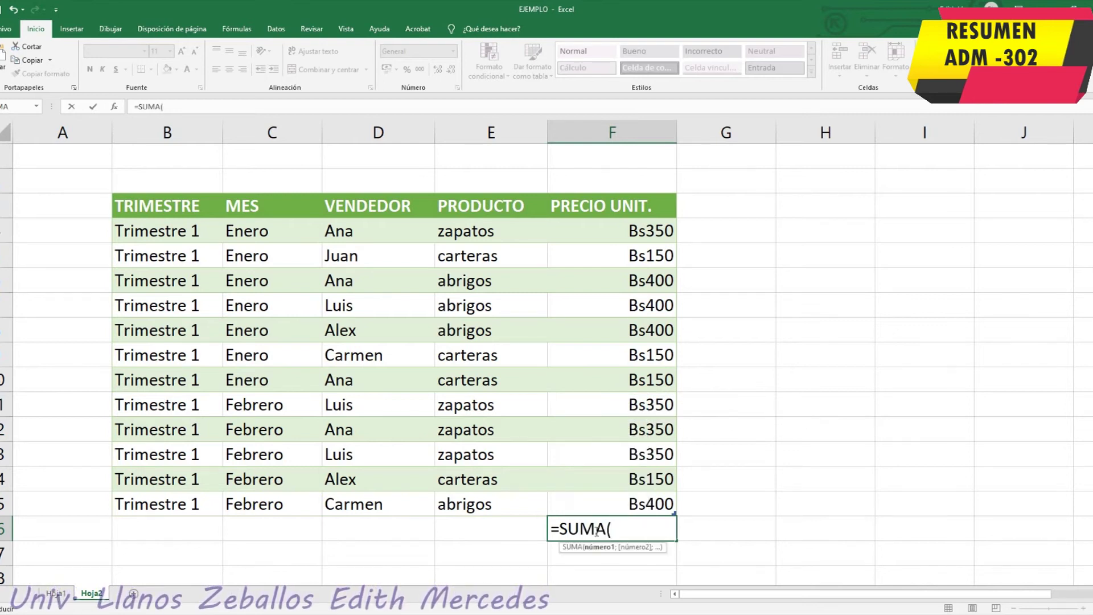
{"action": "left_click_drag", "start_coordinate": [609, 235], "coordinate": [631, 477]}
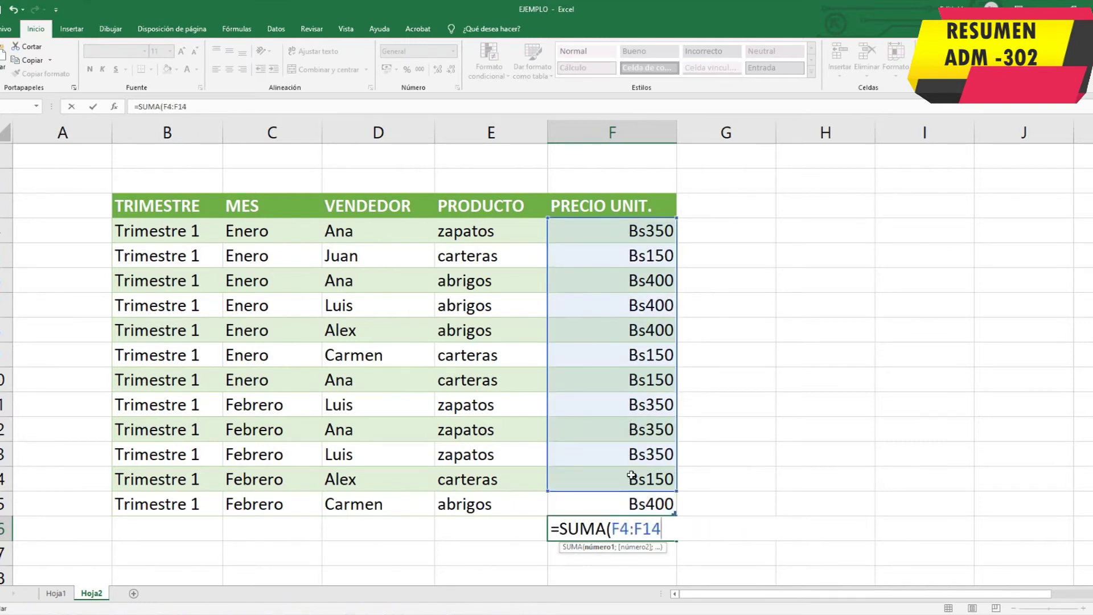
{"action": "type", "text": ")"}
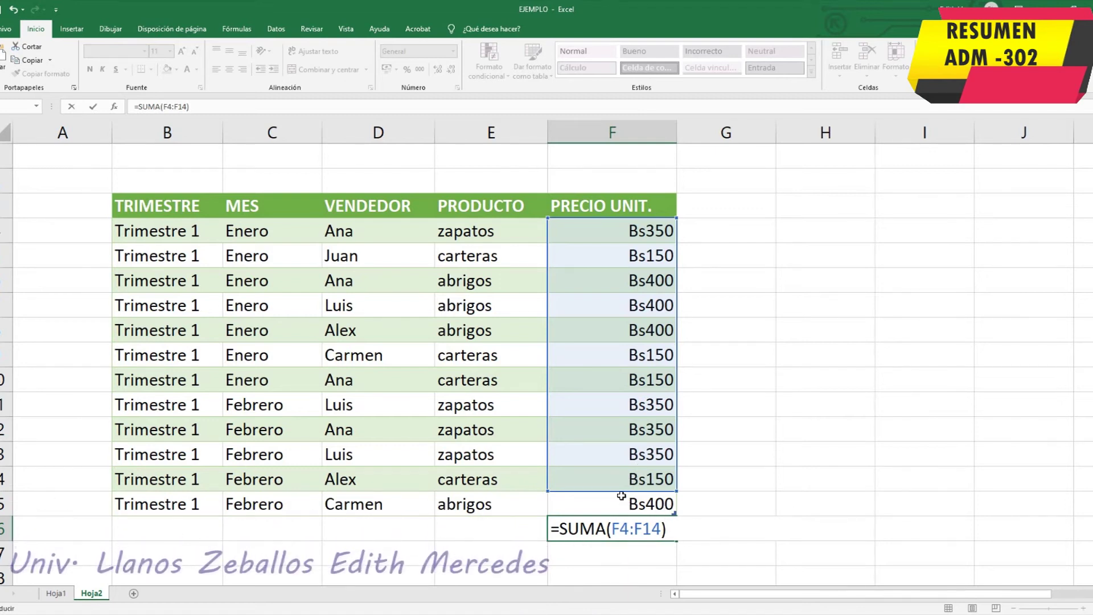
{"action": "key", "text": "Return"}
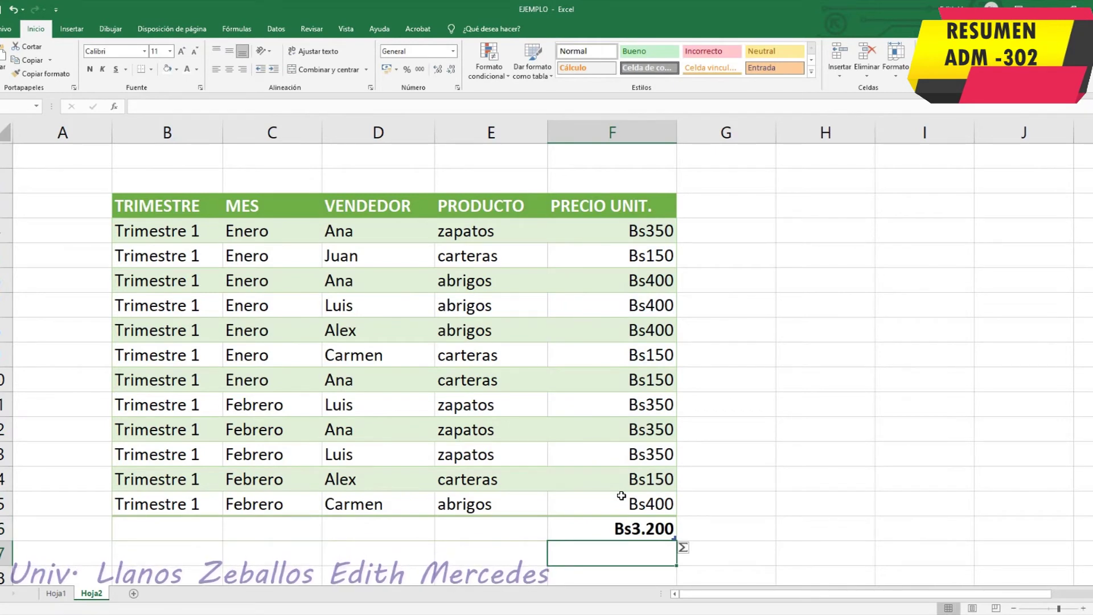
- Enter a SUMA formula over the whole PRECIO UNIT. column of the table in cell F17
{"action": "type", "text": "="}
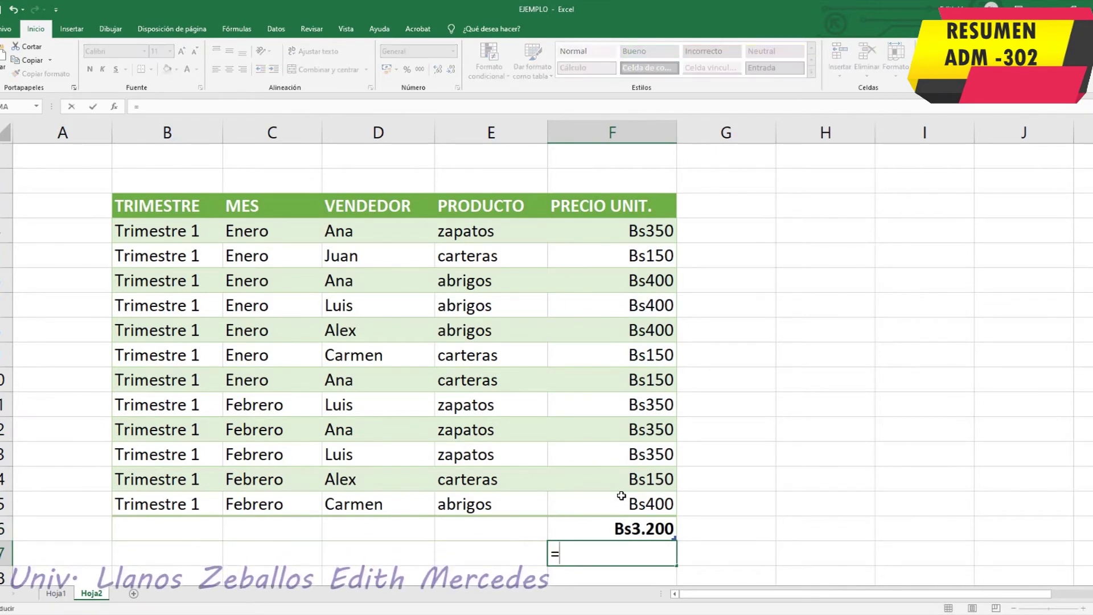
{"action": "type", "text": "SUMA("}
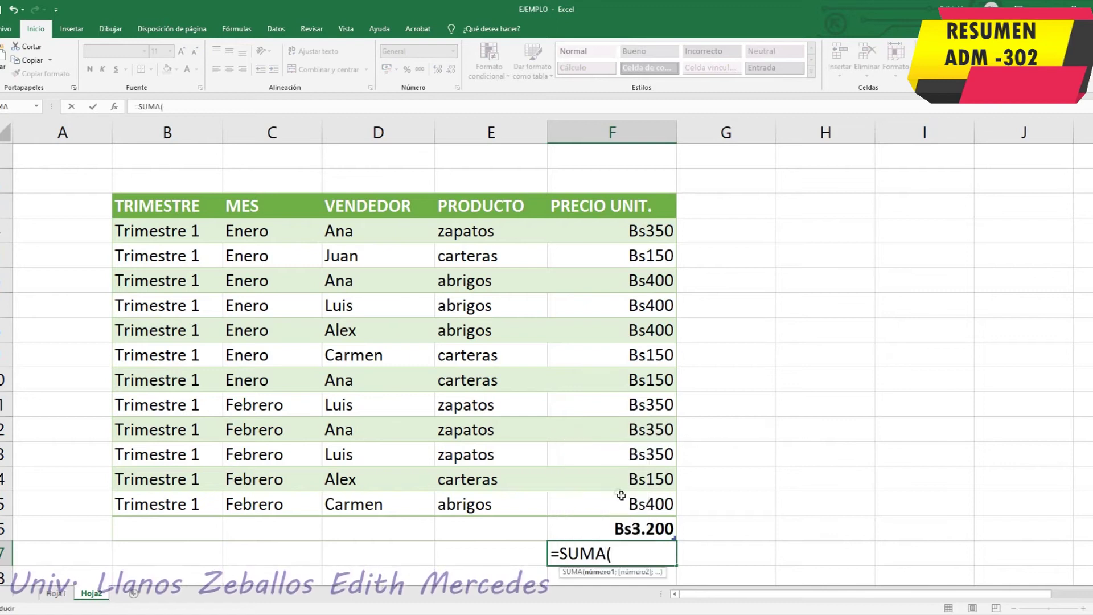
{"action": "left_click_drag", "start_coordinate": [618, 231], "coordinate": [646, 495]}
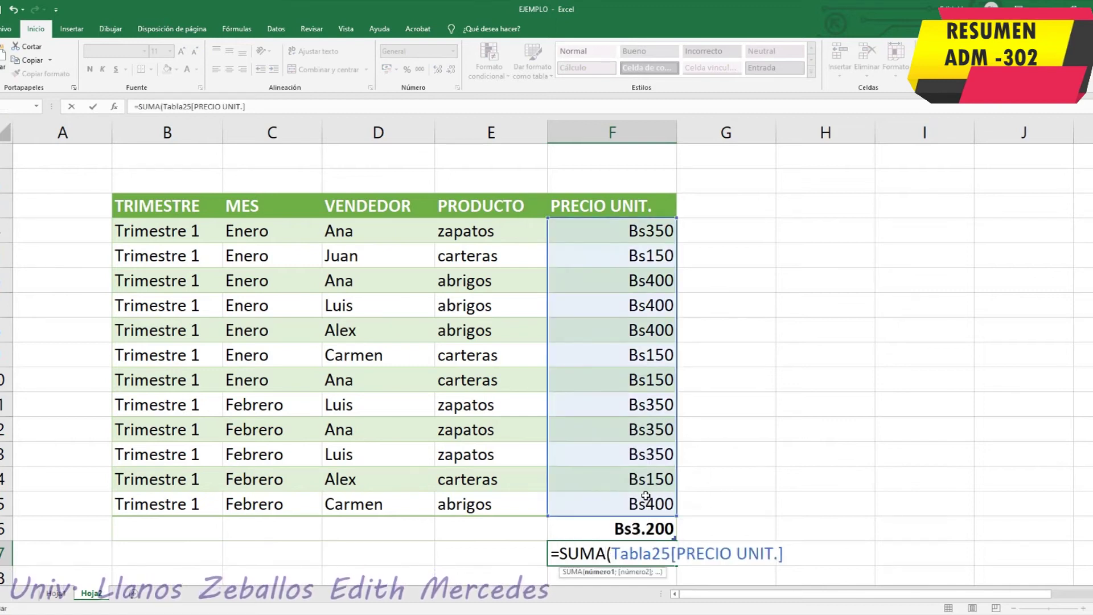
{"action": "type", "text": ")"}
{"action": "key", "text": "Return"}
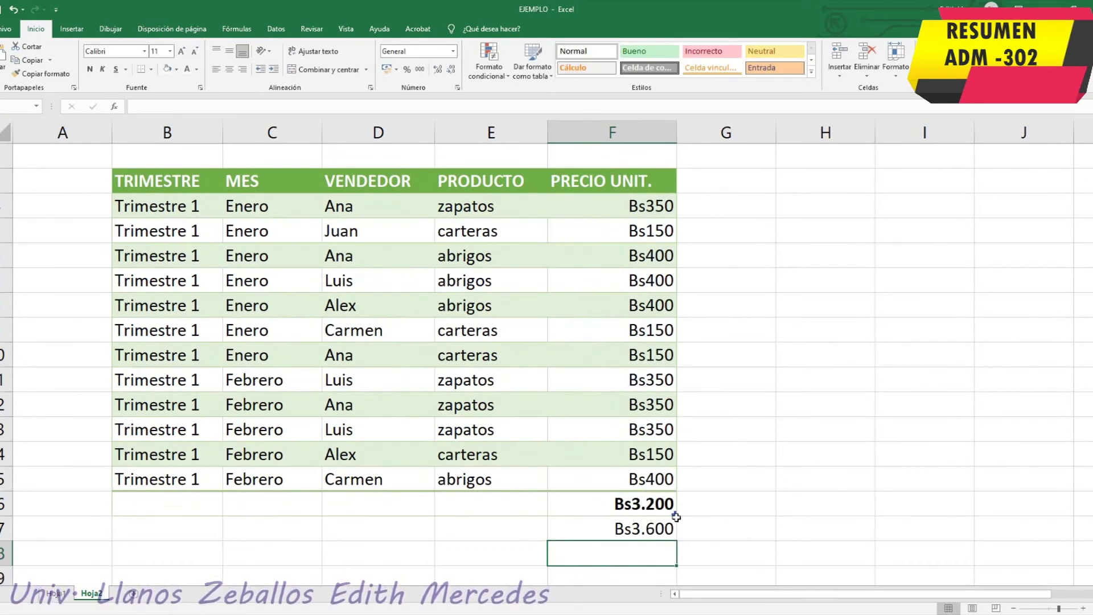
- On Hoja1, fill cell H3 beside the Ganacia header with green and enter the header RESTA DE F-G
{"action": "left_click", "coordinate": [56, 593]}
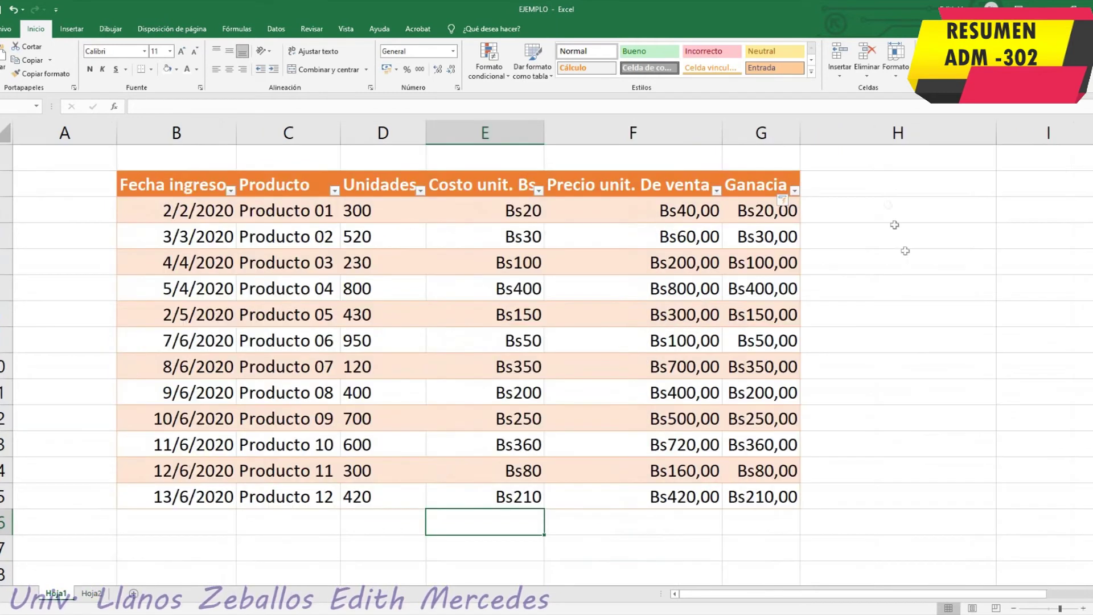
{"action": "left_click", "coordinate": [868, 217]}
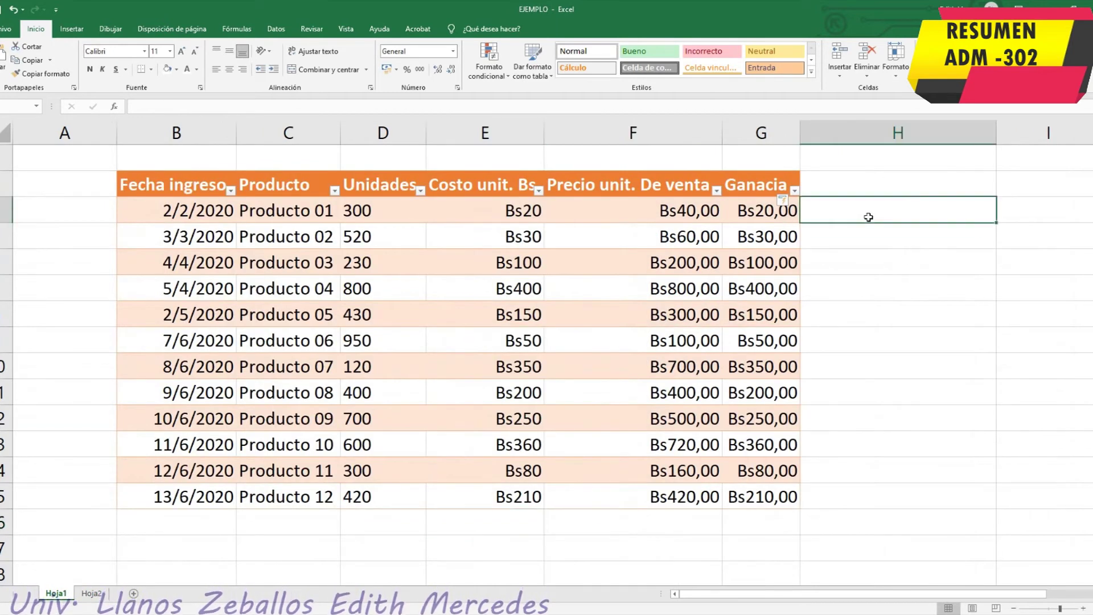
{"action": "left_click", "coordinate": [863, 188]}
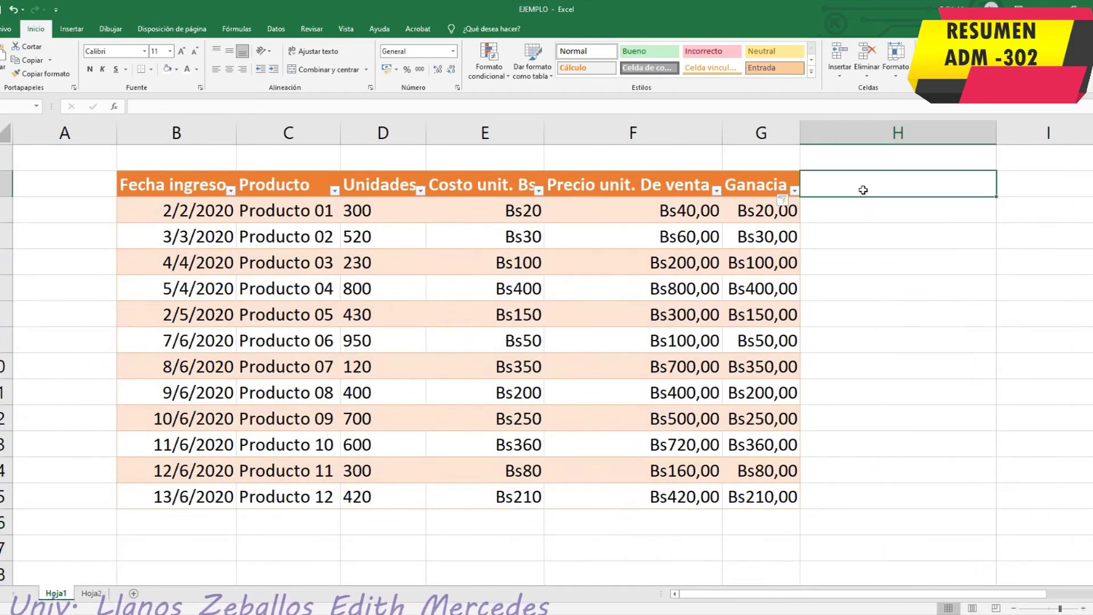
{"action": "left_click", "coordinate": [176, 70]}
{"action": "left_click", "coordinate": [257, 96]}
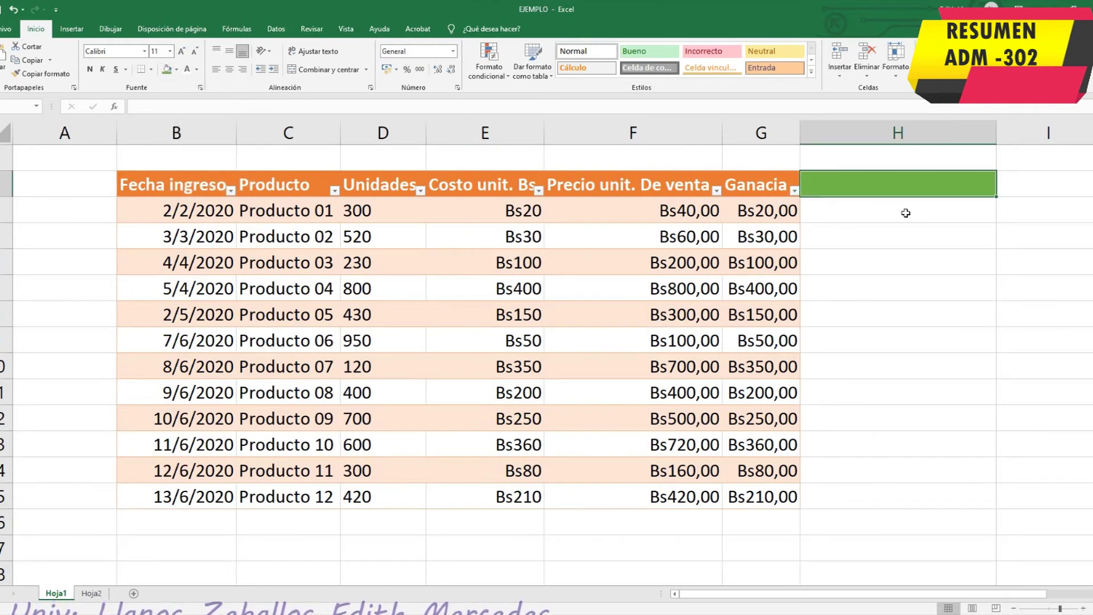
{"action": "type", "text": "r"}
{"action": "type", "text": "RESTA"}
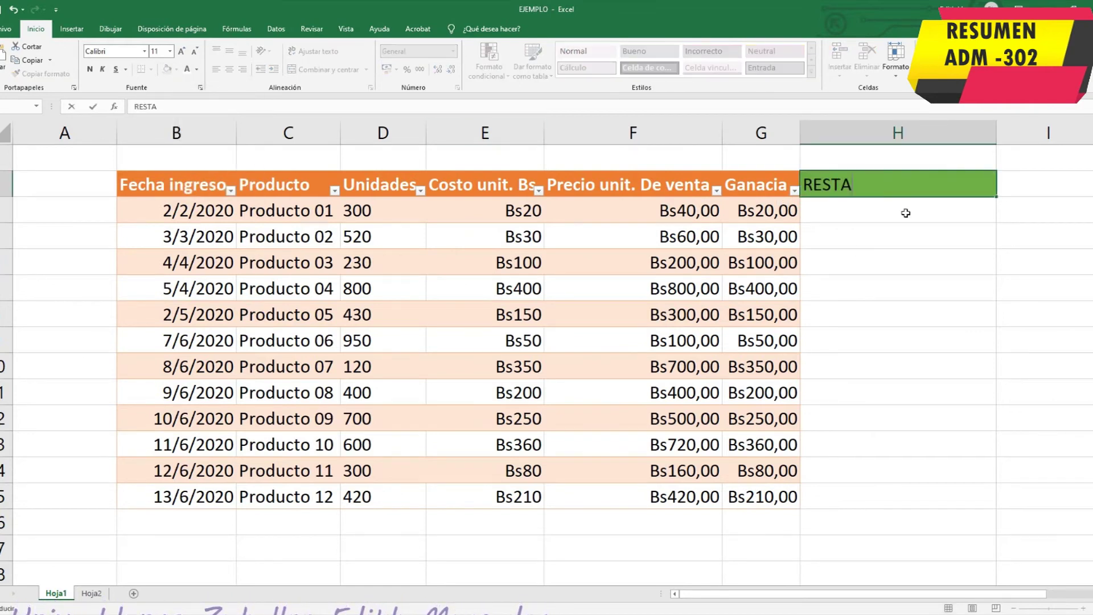
{"action": "type", "text": " DE"}
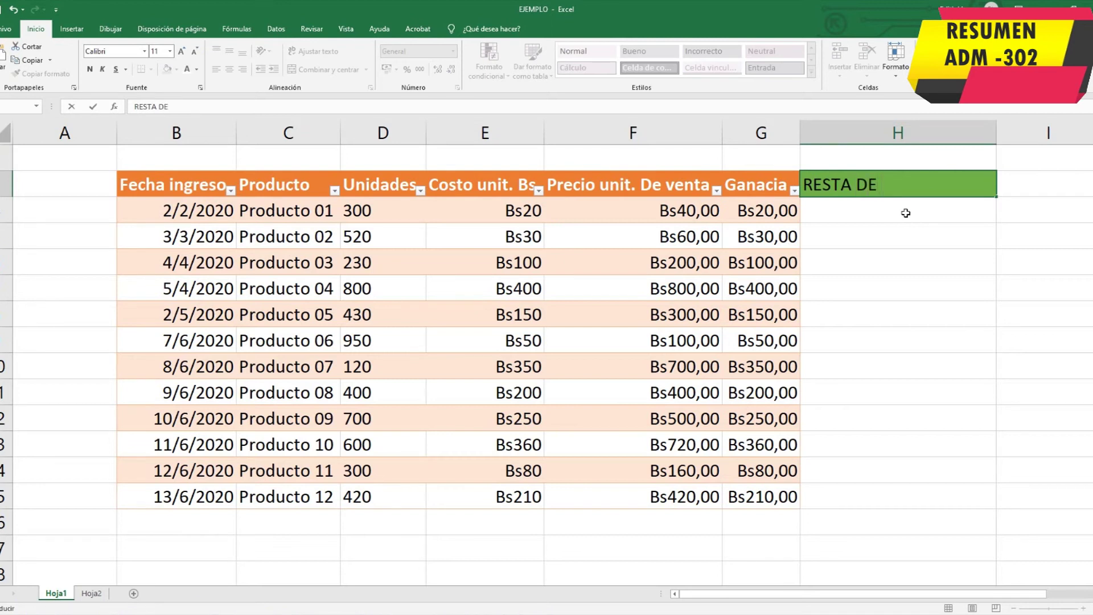
{"action": "type", "text": " F-G"}
{"action": "key", "text": "Return"}
- Enter the formula =F4-G4 in cell H4 under the RESTA DE F-G header
{"action": "type", "text": "="}
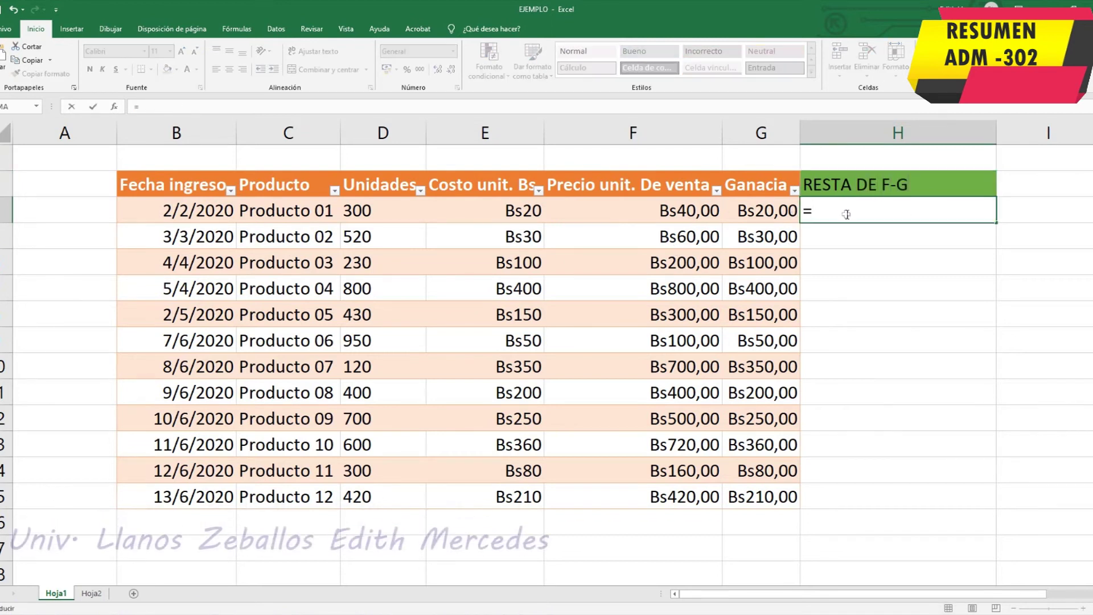
{"action": "left_click", "coordinate": [701, 213]}
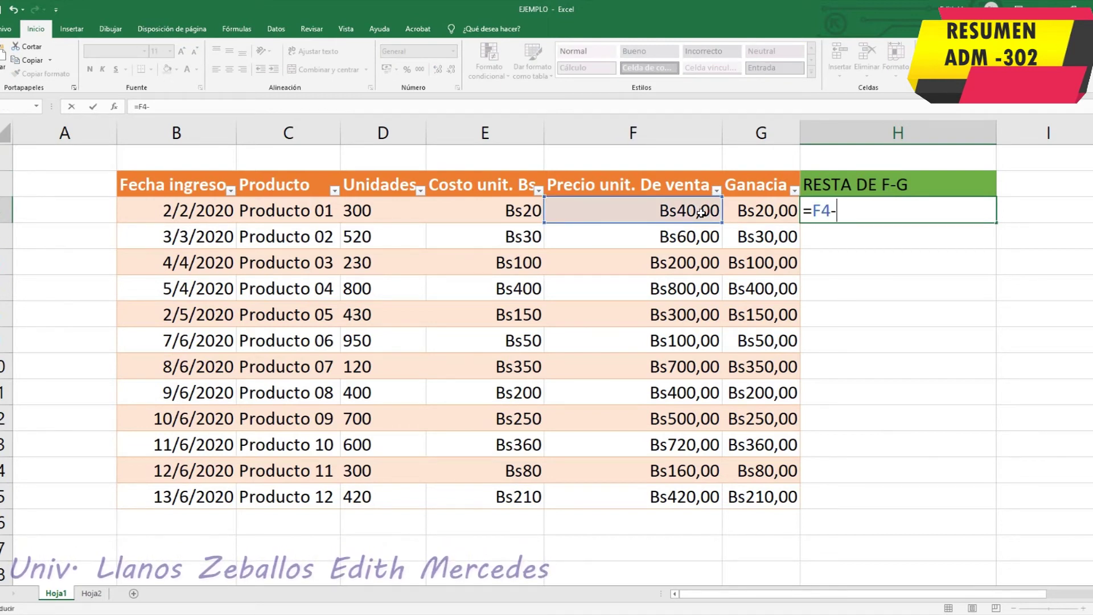
{"action": "left_click", "coordinate": [747, 210]}
{"action": "key", "text": "Return"}
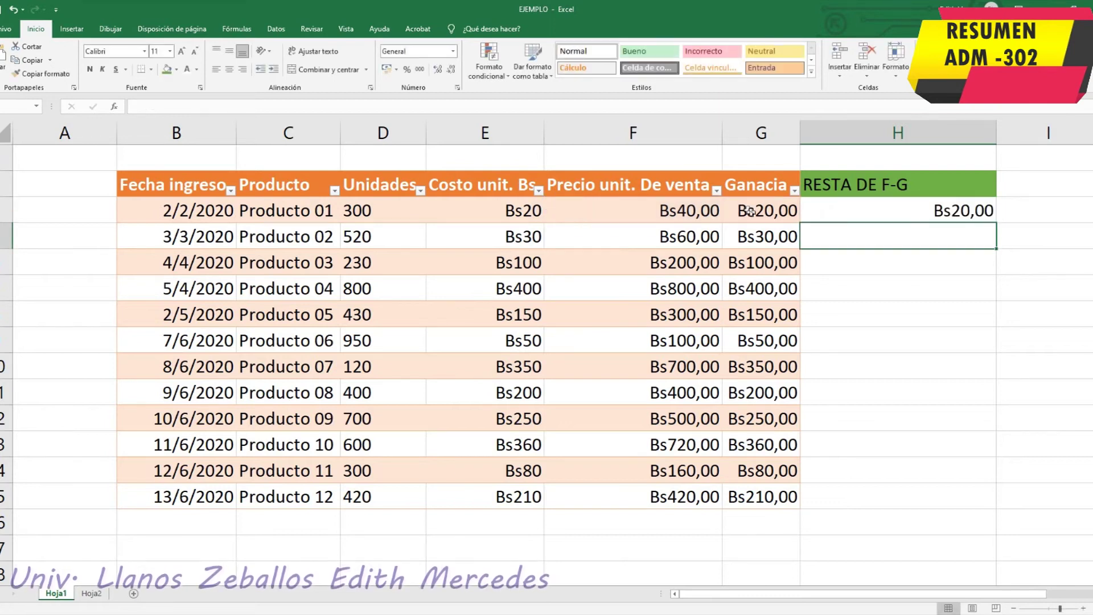
- Fill the subtraction formula in H4 down through H15 and inspect the copied formulas
{"action": "left_click", "coordinate": [946, 213]}
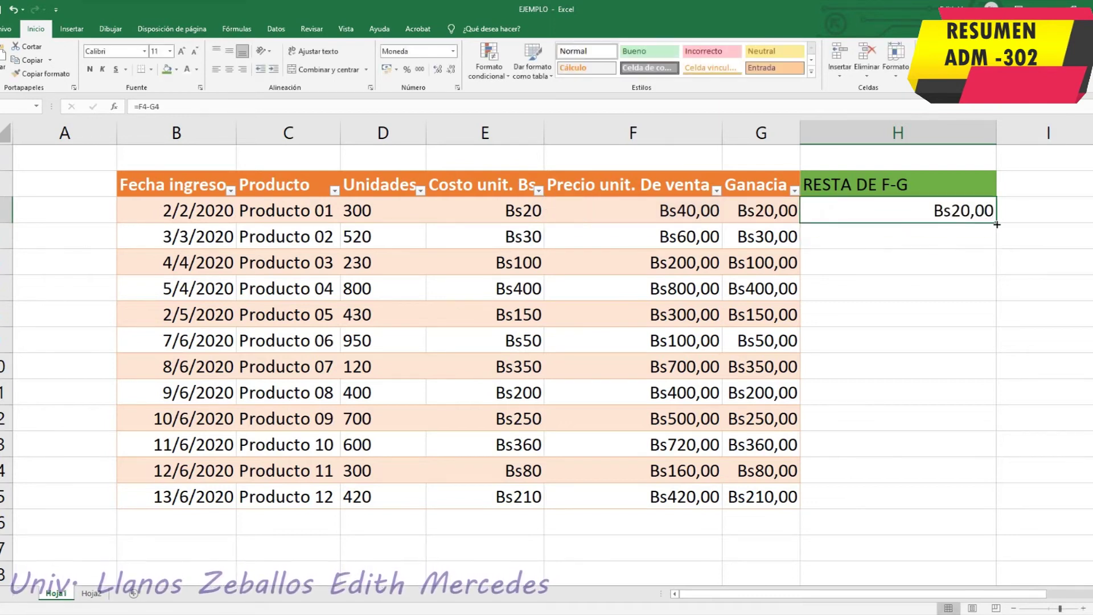
{"action": "left_click_drag", "start_coordinate": [996, 225], "coordinate": [977, 500]}
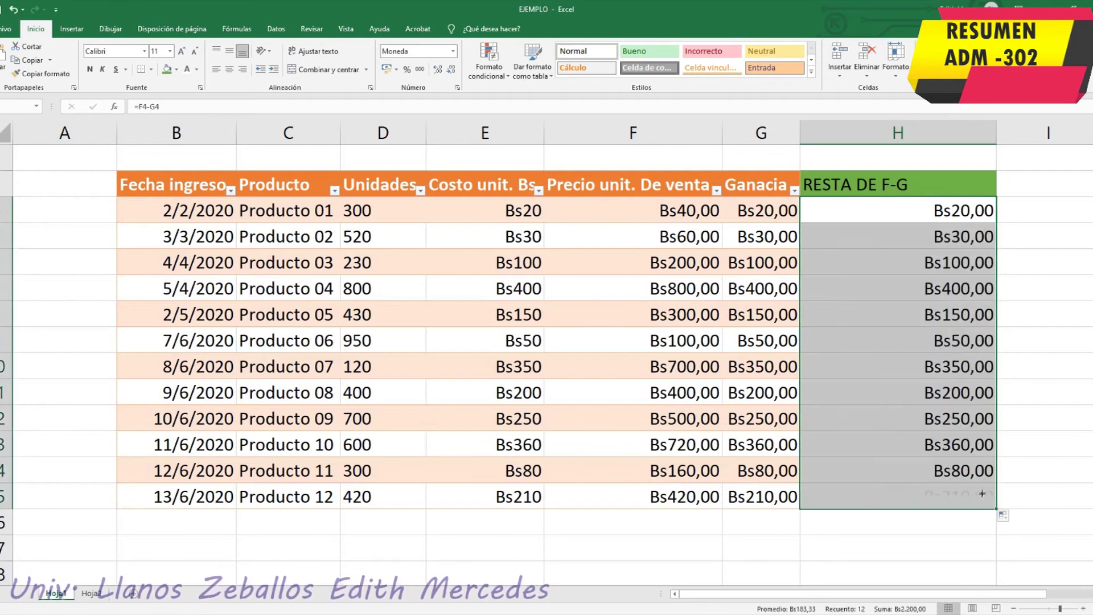
{"action": "left_click", "coordinate": [981, 468]}
{"action": "left_click", "coordinate": [943, 339]}
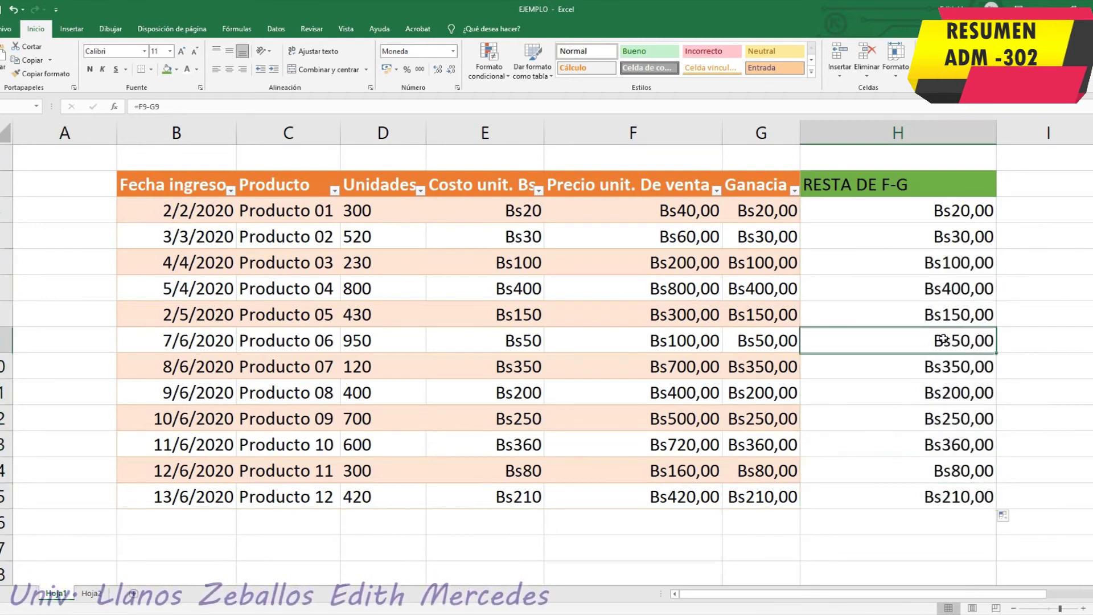
{"action": "double_click", "coordinate": [902, 344]}
{"action": "double_click", "coordinate": [897, 310]}
{"action": "double_click", "coordinate": [904, 286]}
{"action": "left_click", "coordinate": [948, 496]}
- Fill cell I3 with light blue and enter the header MULTIPLICACIÓN
{"action": "left_click_drag", "start_coordinate": [719, 593], "coordinate": [751, 593]}
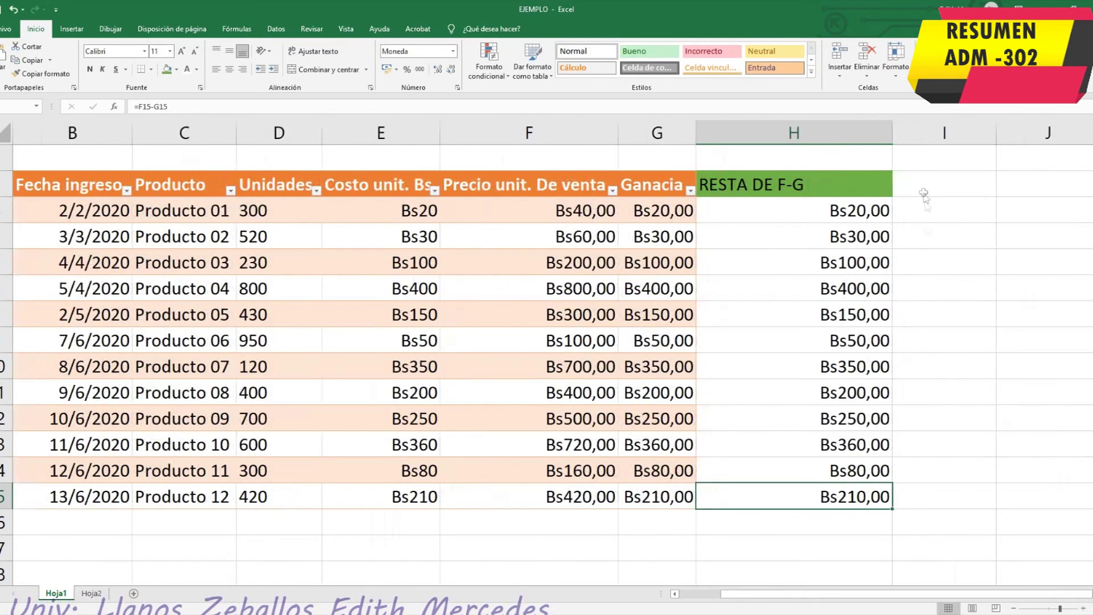
{"action": "left_click", "coordinate": [862, 184]}
{"action": "left_click", "coordinate": [176, 69]}
{"action": "left_click", "coordinate": [251, 128]}
{"action": "type", "text": "MULTIPLICACIÓN"}
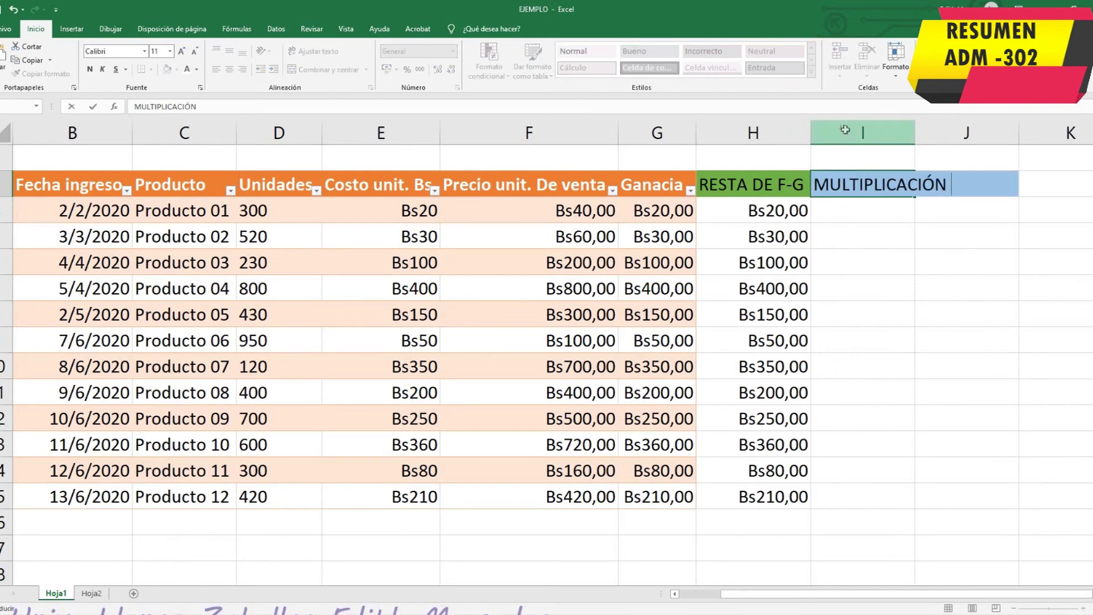
- Insert a new table column between Unidades and Costo unit. Bs
{"action": "left_click", "coordinate": [362, 190]}
{"action": "right_click", "coordinate": [362, 191]}
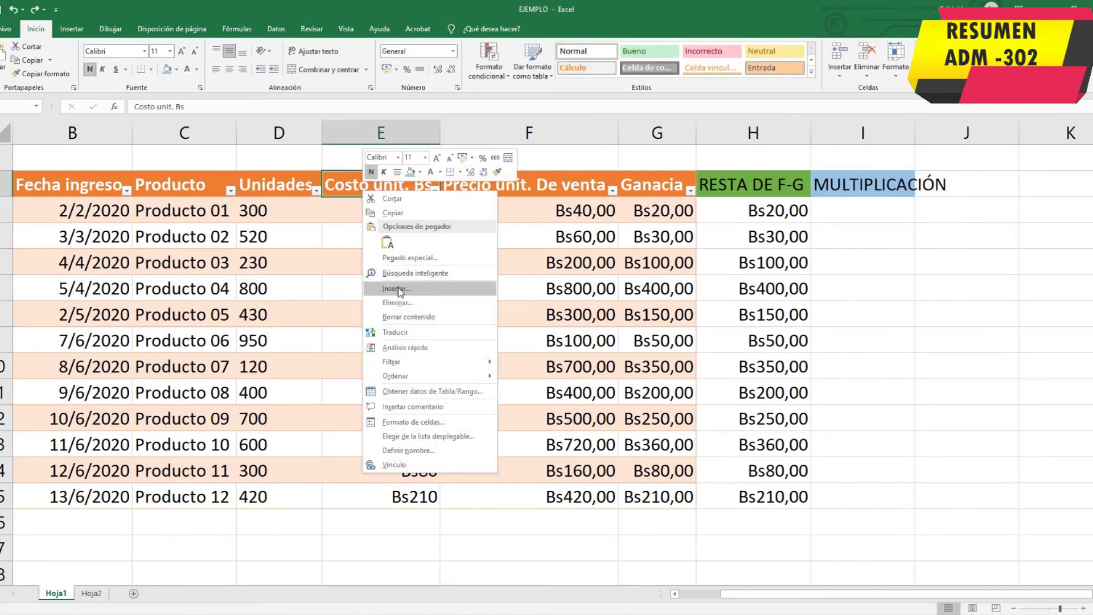
{"action": "left_click", "coordinate": [410, 289]}
{"action": "left_click", "coordinate": [401, 300]}
{"action": "left_click", "coordinate": [390, 319]}
- Enter 3 in cell E4 of the new column and fill a consecutive series down to 14 in E15
{"action": "left_click", "coordinate": [382, 209]}
{"action": "type", "text": "3"}
{"action": "key", "text": "Return"}
{"action": "left_click", "coordinate": [364, 210]}
{"action": "left_click_drag", "start_coordinate": [408, 223], "coordinate": [395, 501]}
{"action": "left_click", "coordinate": [415, 516]}
{"action": "left_click", "coordinate": [387, 542]}
- Enter =E4*D4 in cell J4 under MULTIPLICACIÓN and fill the formula down through J15
{"action": "left_click", "coordinate": [956, 209]}
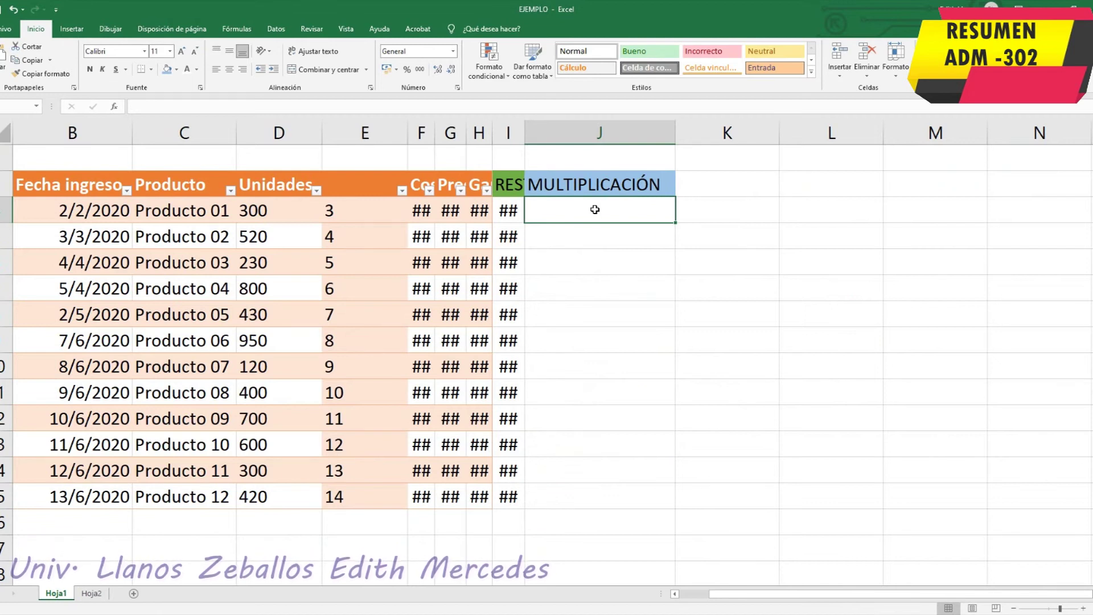
{"action": "type", "text": "="}
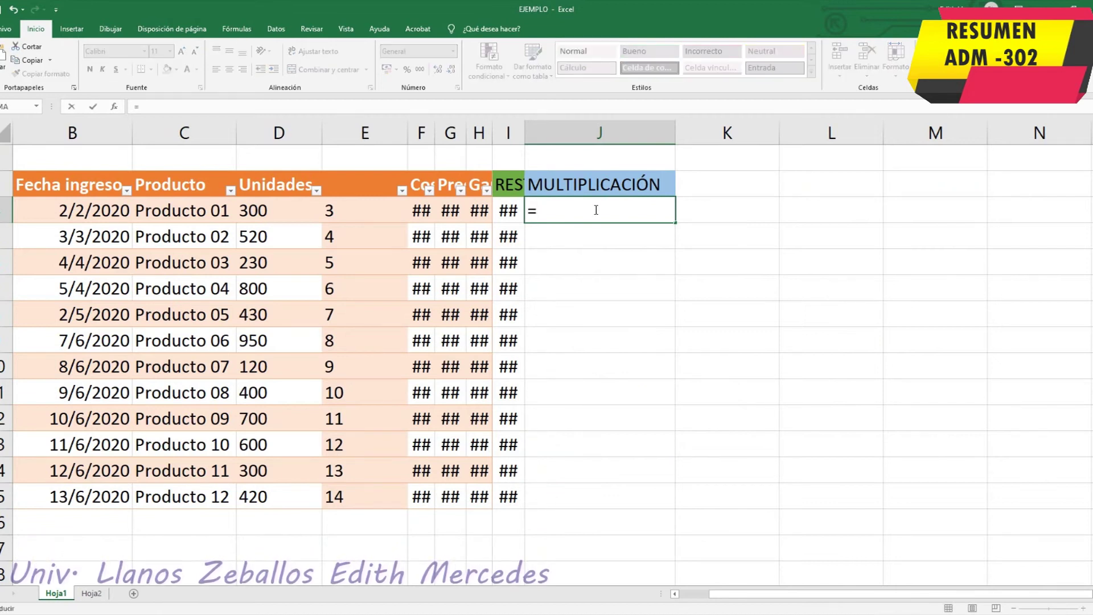
{"action": "left_click", "coordinate": [336, 211]}
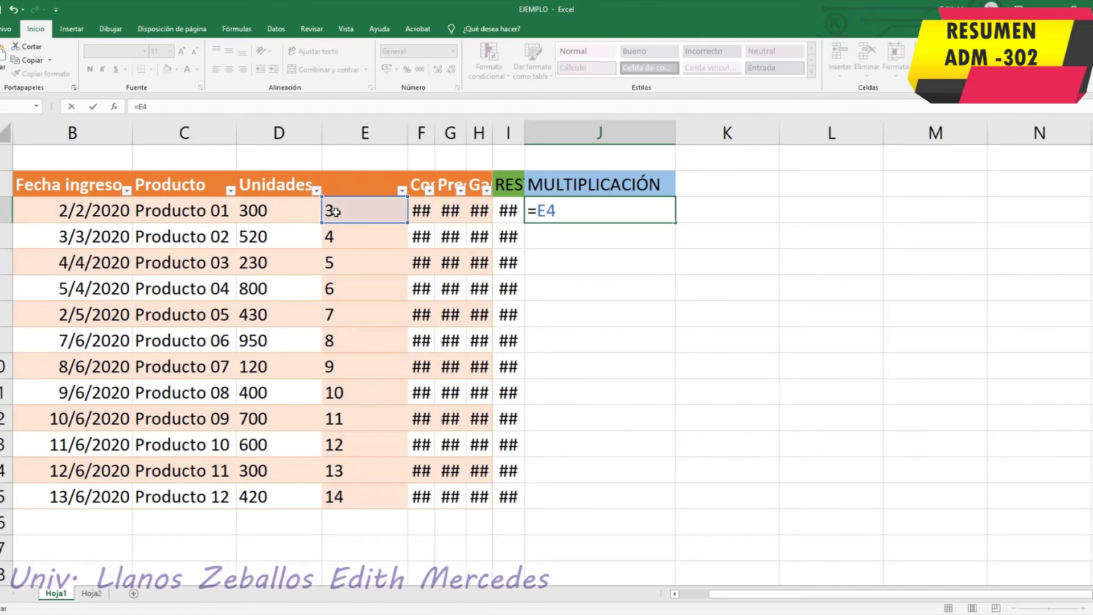
{"action": "type", "text": "*"}
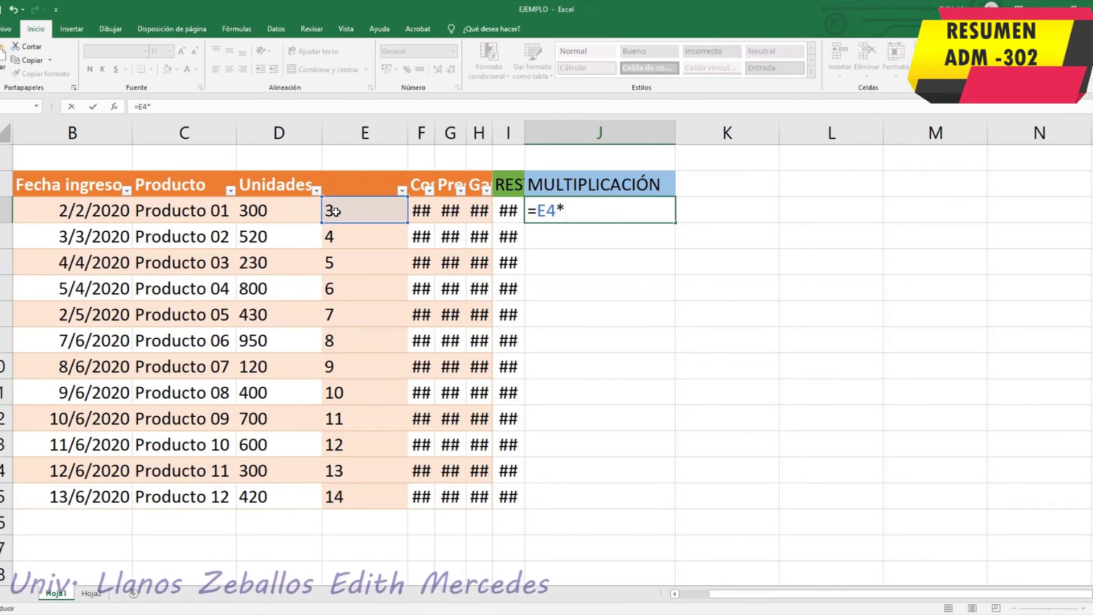
{"action": "left_click", "coordinate": [298, 210]}
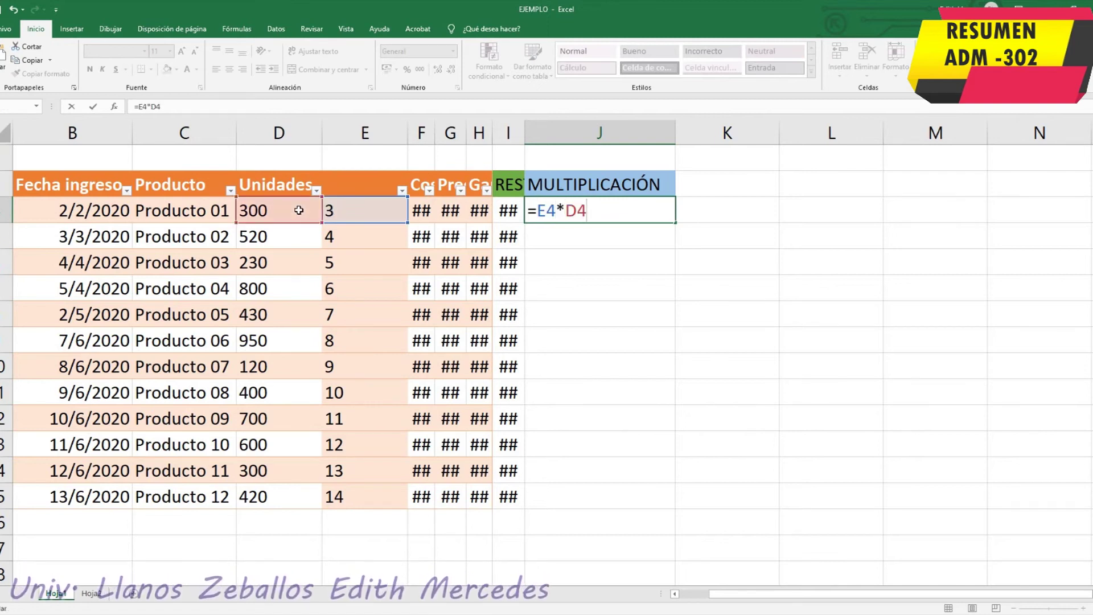
{"action": "key", "text": "Return"}
{"action": "left_click", "coordinate": [655, 211]}
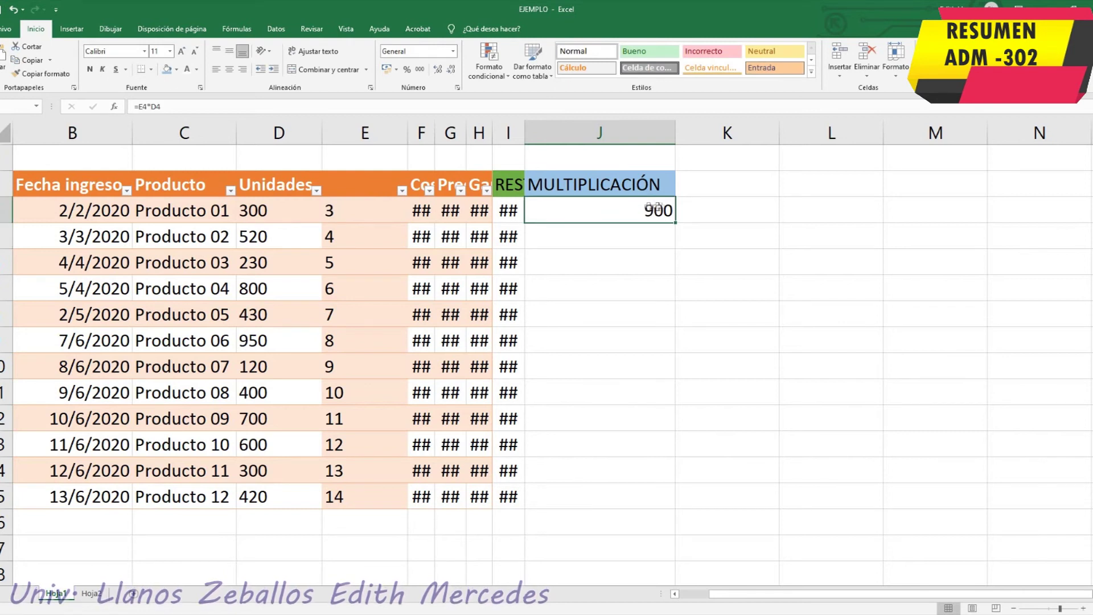
{"action": "left_click_drag", "start_coordinate": [674, 221], "coordinate": [645, 507]}
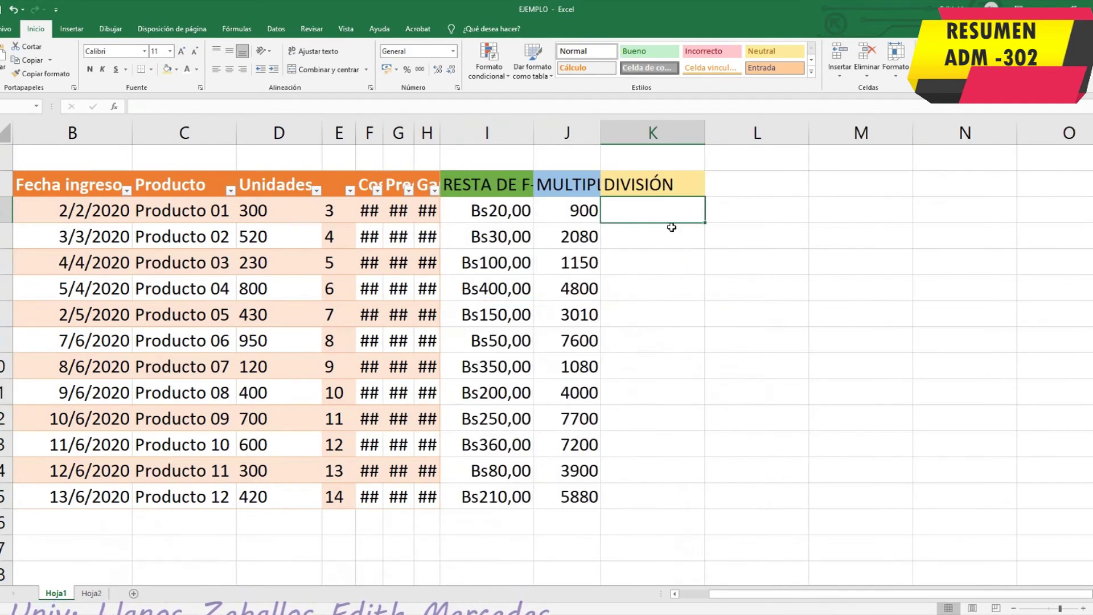
- Enter =D4/E4 in cell K4 under DIVISIÓN and fill the formula down through K15
{"action": "type", "text": "="}
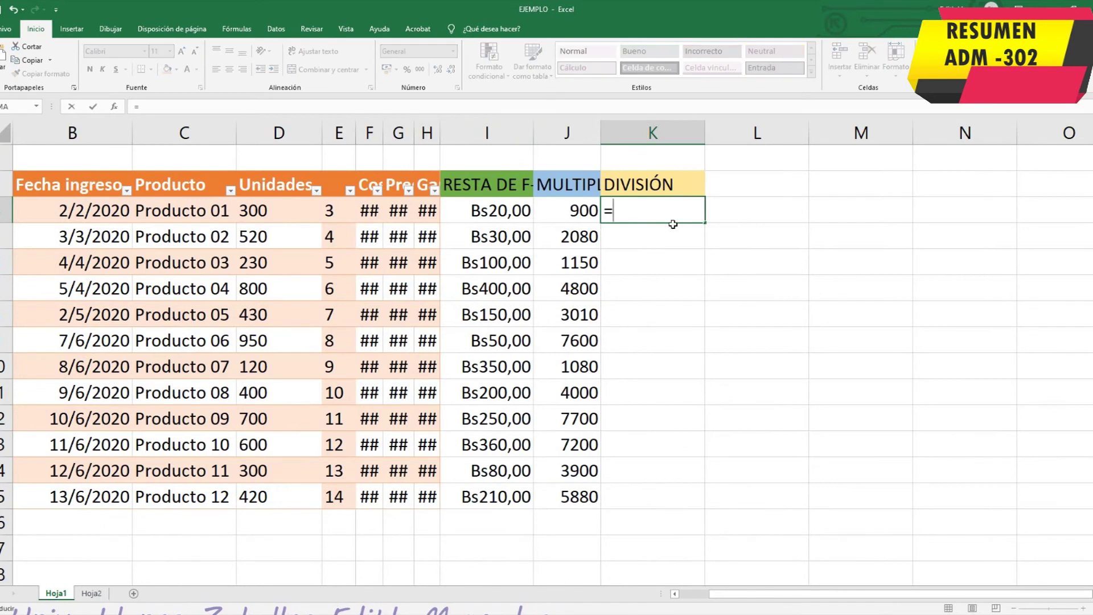
{"action": "left_click", "coordinate": [307, 212]}
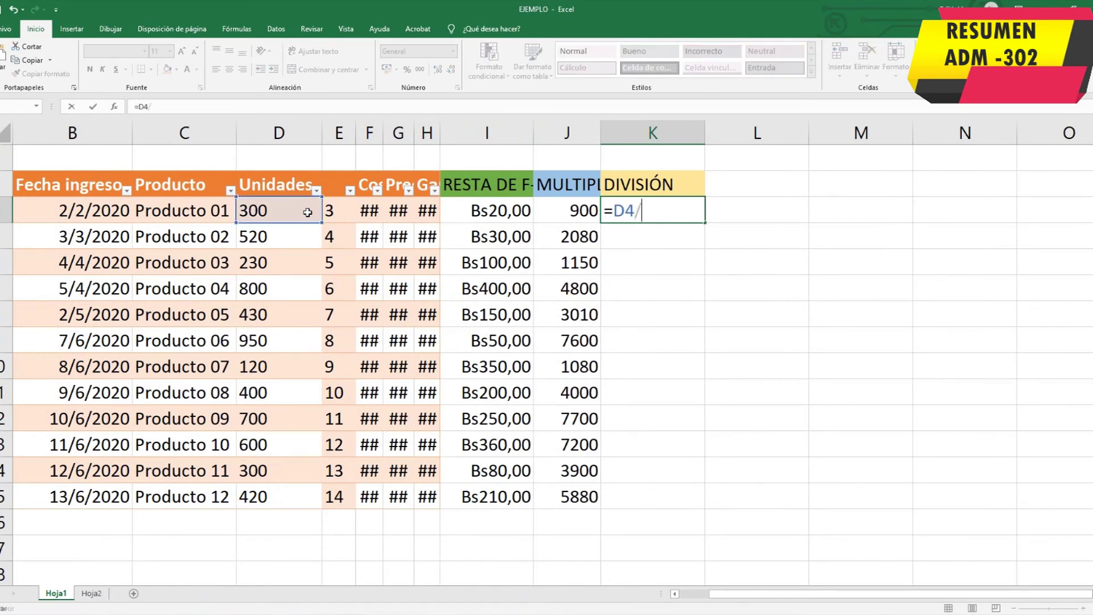
{"action": "type", "text": "/"}
{"action": "left_click", "coordinate": [330, 212]}
{"action": "key", "text": "Return"}
{"action": "left_click", "coordinate": [653, 215]}
{"action": "left_click_drag", "start_coordinate": [704, 223], "coordinate": [676, 499]}
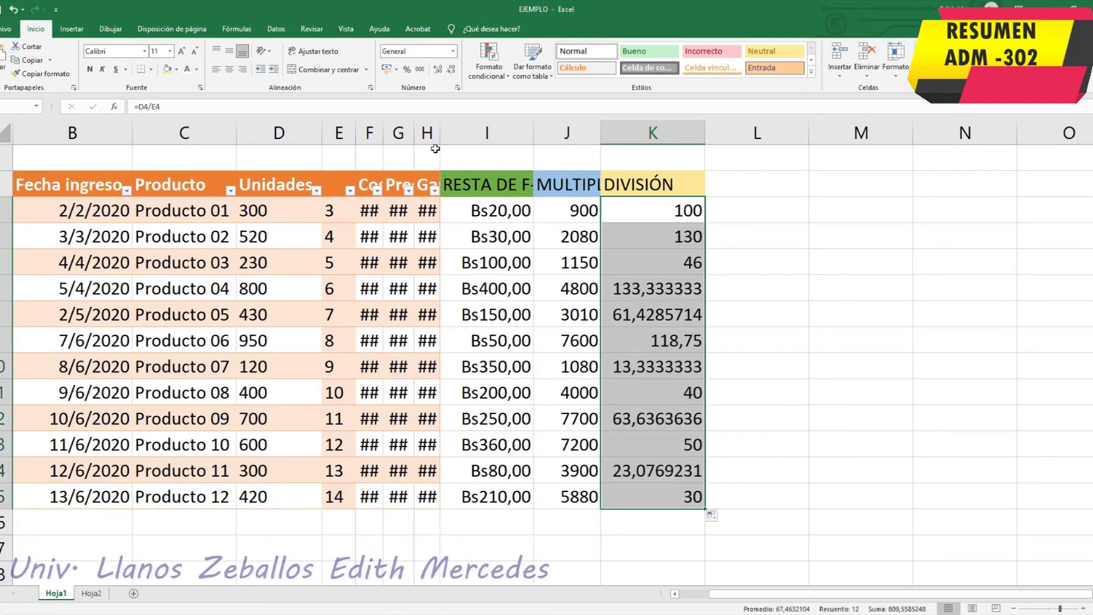
- Format the DIVISIÓN results with one decimal place and narrow column K
{"action": "left_click", "coordinate": [451, 68]}
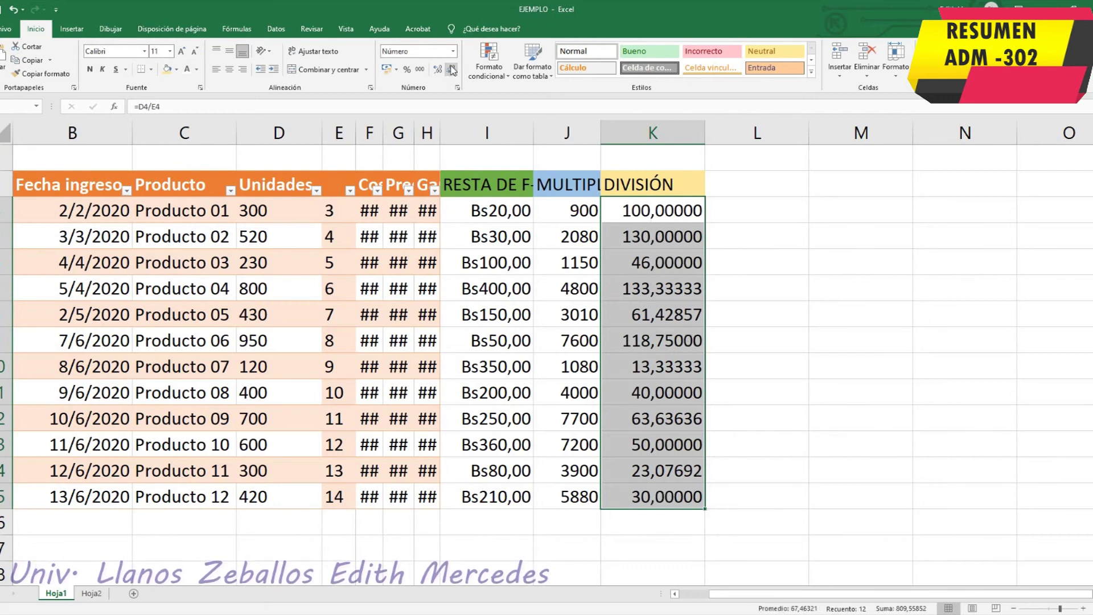
{"action": "left_click", "coordinate": [452, 69]}
{"action": "left_click", "coordinate": [451, 68]}
{"action": "left_click", "coordinate": [451, 69]}
{"action": "left_click", "coordinate": [452, 69]}
{"action": "left_click", "coordinate": [451, 69]}
{"action": "left_click", "coordinate": [439, 70]}
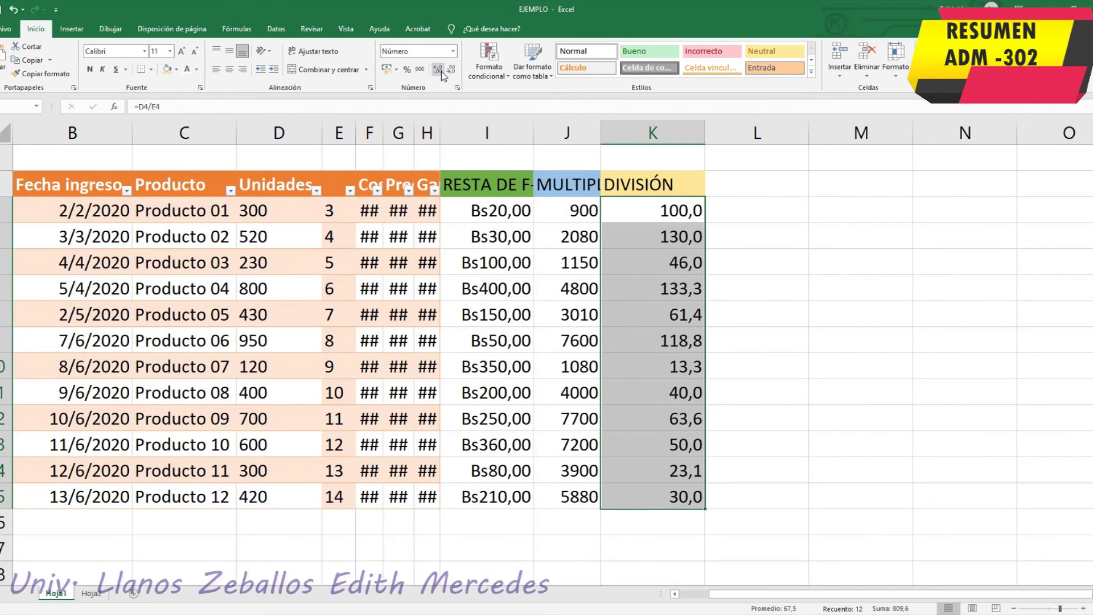
{"action": "left_click", "coordinate": [721, 197]}
{"action": "left_click_drag", "start_coordinate": [704, 143], "coordinate": [678, 144]}
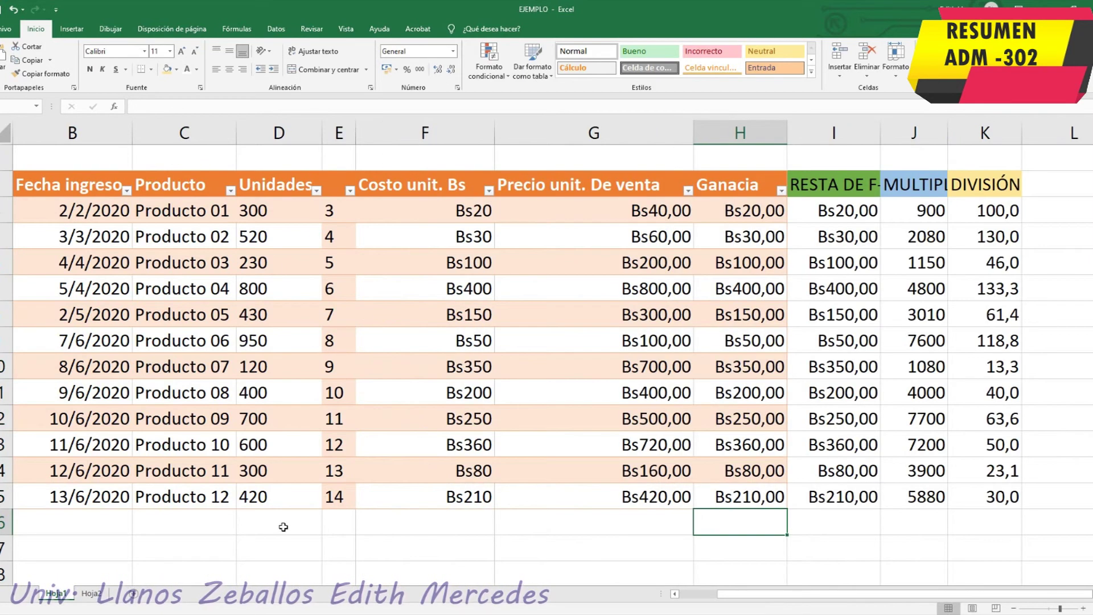
- Enter the label PROMEDIO in cell C16 and format it with a purple fill and white text
{"action": "left_click", "coordinate": [224, 523]}
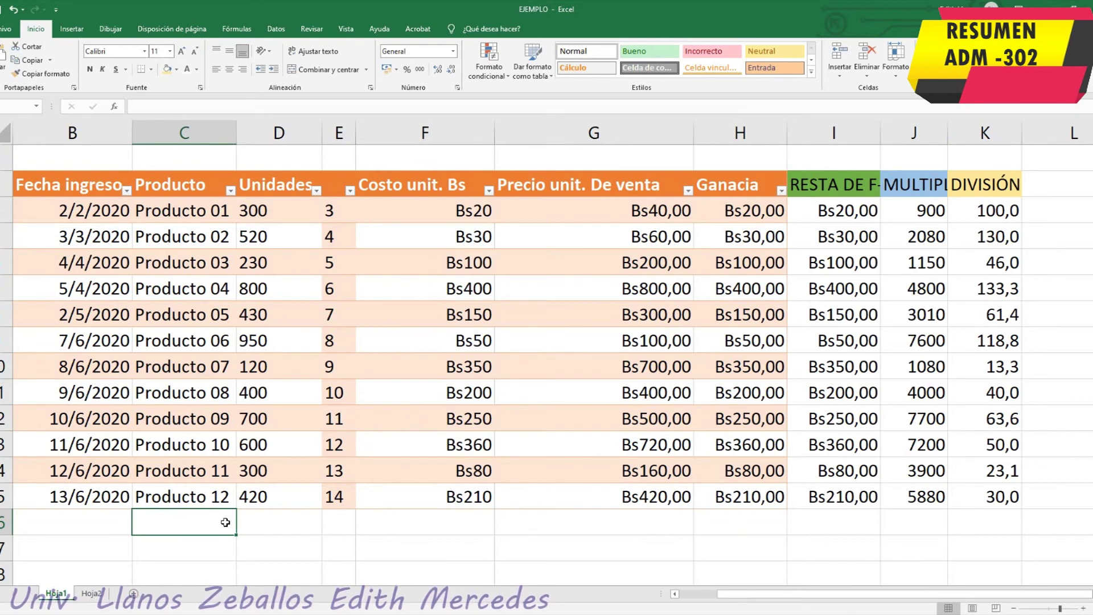
{"action": "type", "text": "PROMEDIO"}
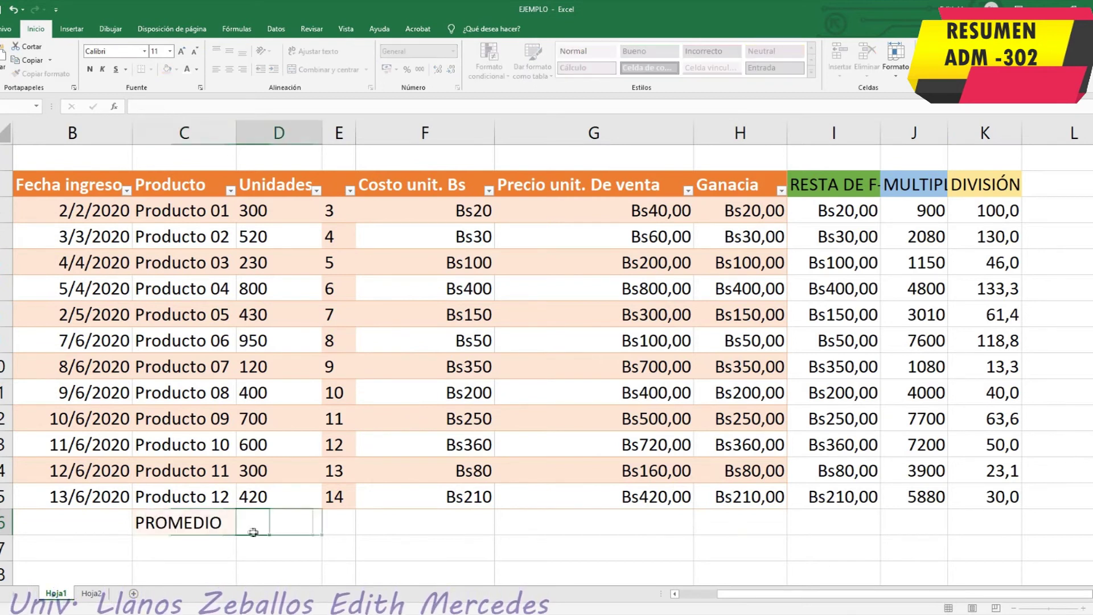
{"action": "left_click", "coordinate": [254, 533]}
{"action": "left_click", "coordinate": [216, 524]}
{"action": "left_click", "coordinate": [177, 70]}
{"action": "left_click", "coordinate": [256, 163]}
{"action": "left_click", "coordinate": [189, 70]}
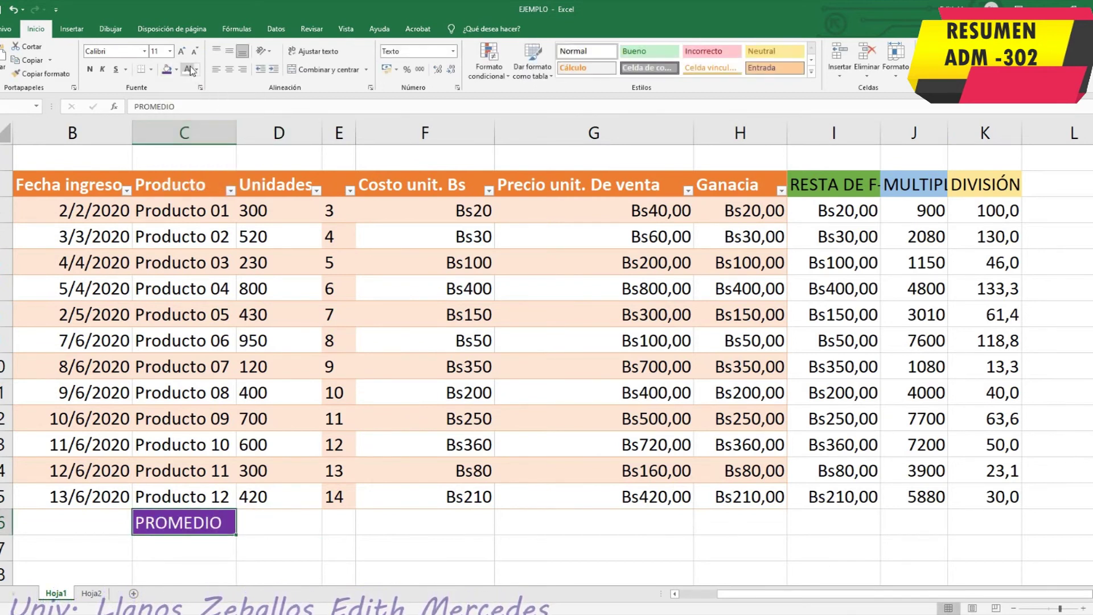
- Enter =PROMEDIO(D4:D15) in cell D16 to average the Unidades column
{"action": "left_click", "coordinate": [373, 515]}
{"action": "left_click", "coordinate": [288, 515]}
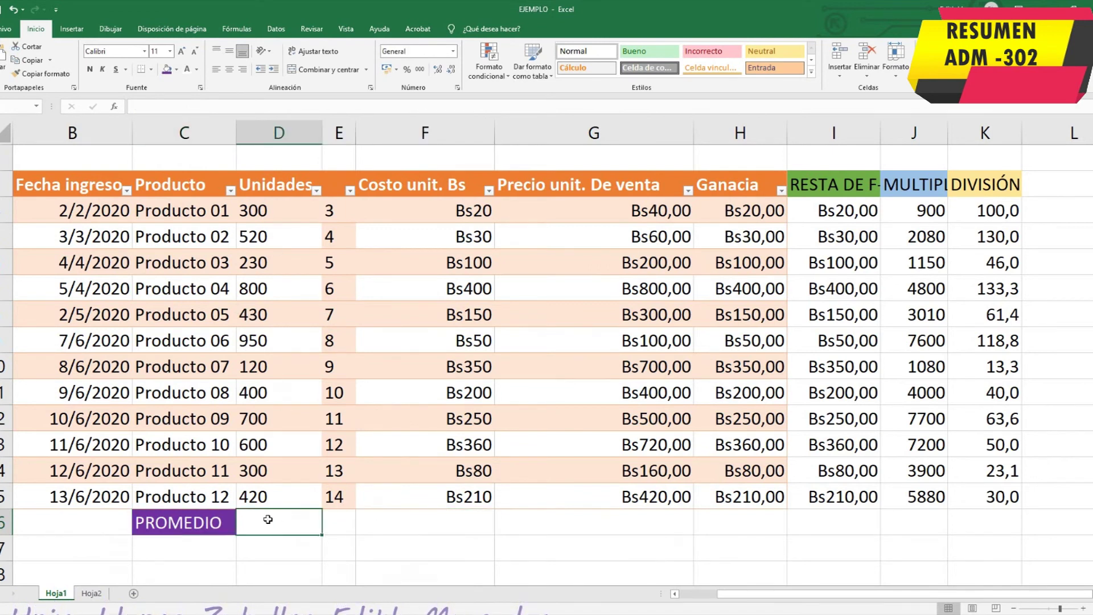
{"action": "type", "text": "=PR"}
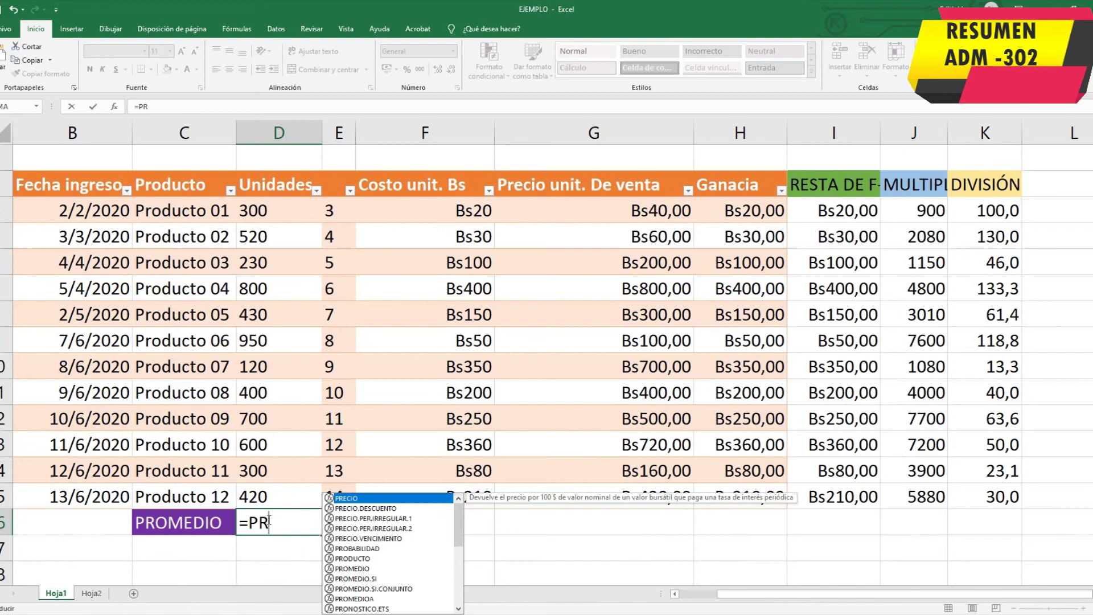
{"action": "type", "text": "OM"}
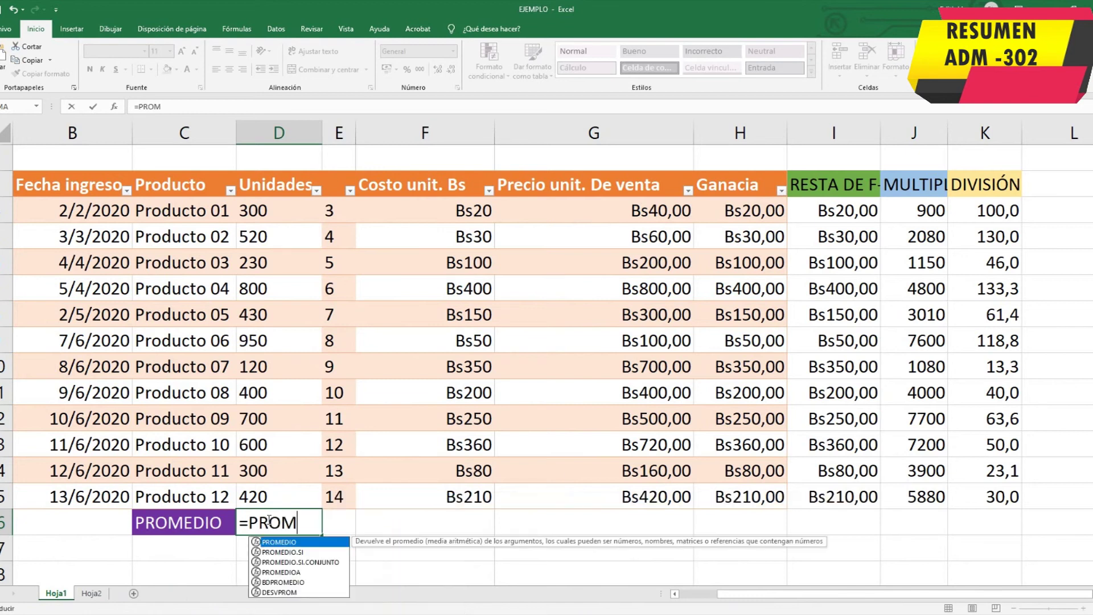
{"action": "type", "text": "EDIO("}
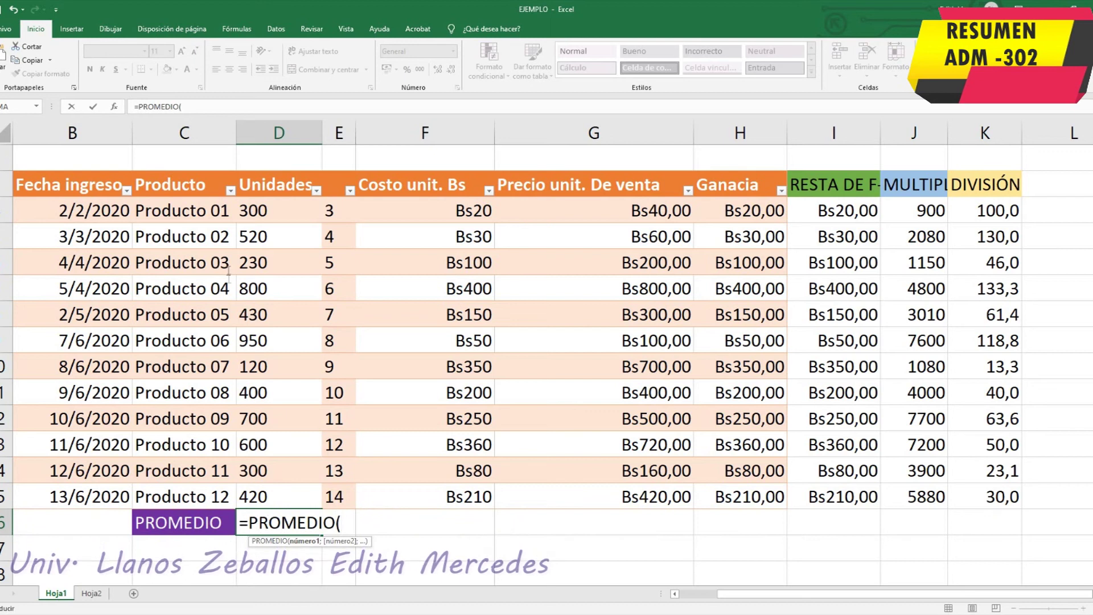
{"action": "left_click_drag", "start_coordinate": [261, 214], "coordinate": [273, 482]}
{"action": "type", "text": ")"}
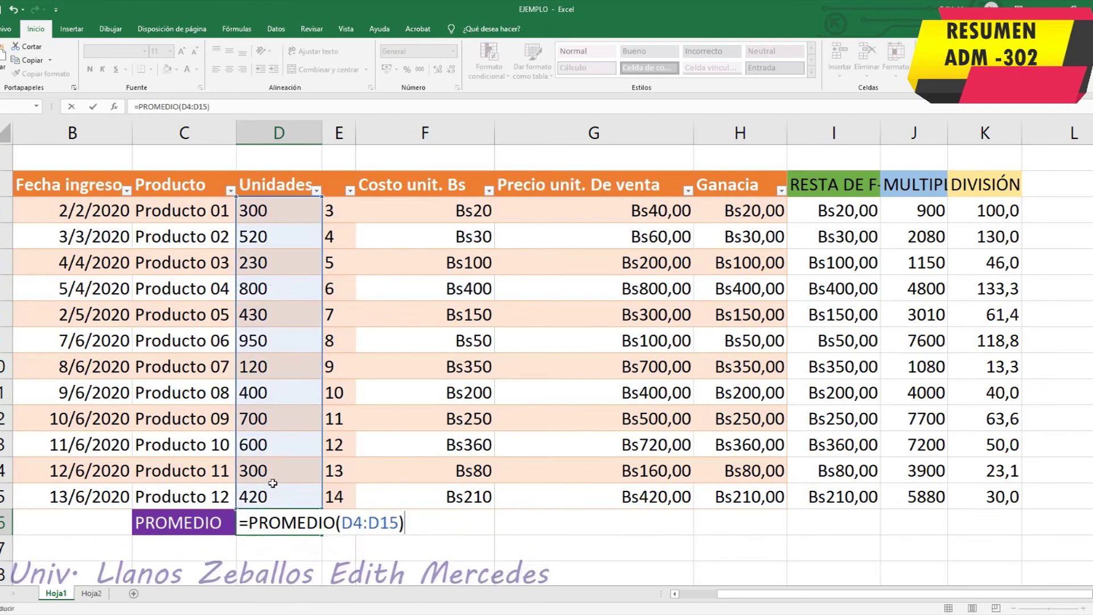
{"action": "key", "text": "Return"}
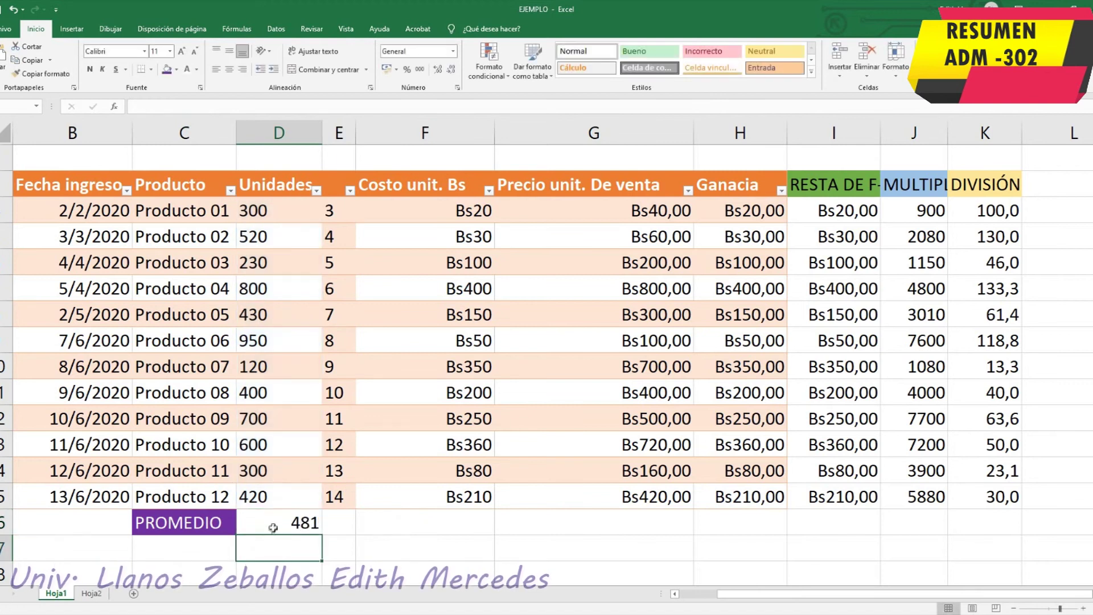
- Enter the label MAXIMO in cell C17 and format it with a dark blue fill and white text
{"action": "scroll", "coordinate": [273, 528], "scroll_direction": "down", "scroll_amount": 1}
{"action": "left_click", "coordinate": [212, 522]}
{"action": "type", "text": "MAXIMO"}
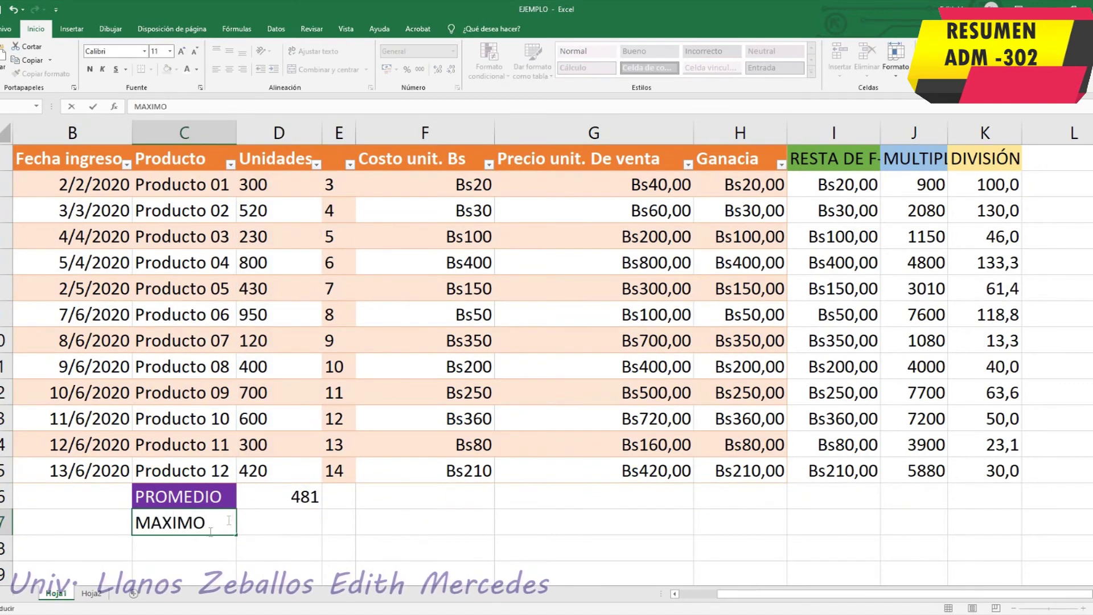
{"action": "key", "text": "Return"}
{"action": "key", "text": "Up"}
{"action": "left_click", "coordinate": [176, 70]}
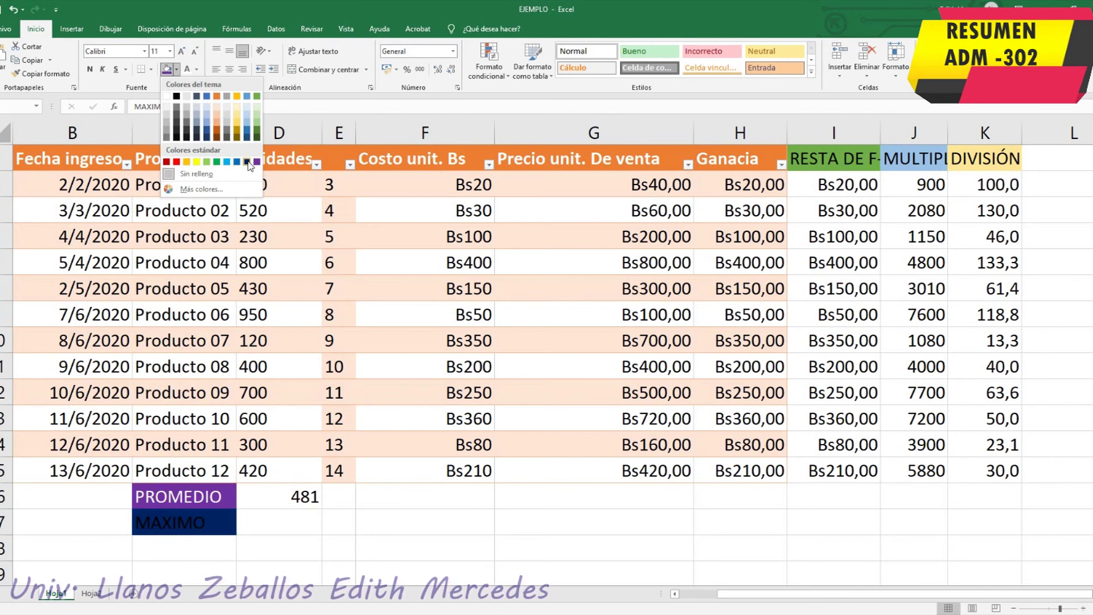
{"action": "left_click", "coordinate": [246, 163]}
{"action": "left_click", "coordinate": [187, 69]}
- Enter =MAX(D4:D15) in cell D17 beside the MAXIMO label
{"action": "left_click", "coordinate": [292, 519]}
{"action": "type", "text": "=MAX("}
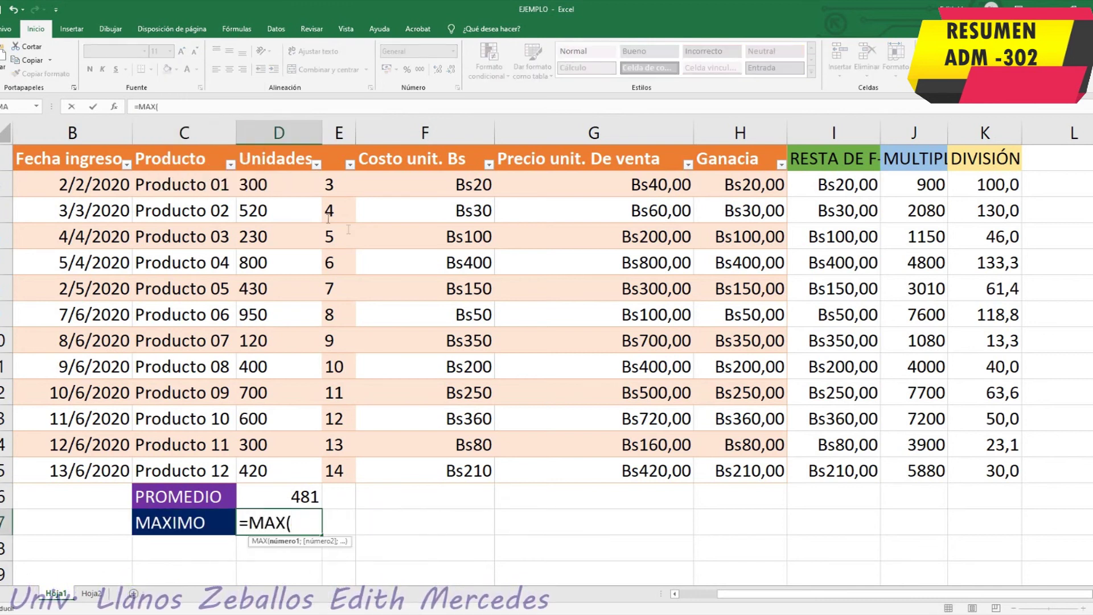
{"action": "left_click_drag", "start_coordinate": [282, 189], "coordinate": [270, 463]}
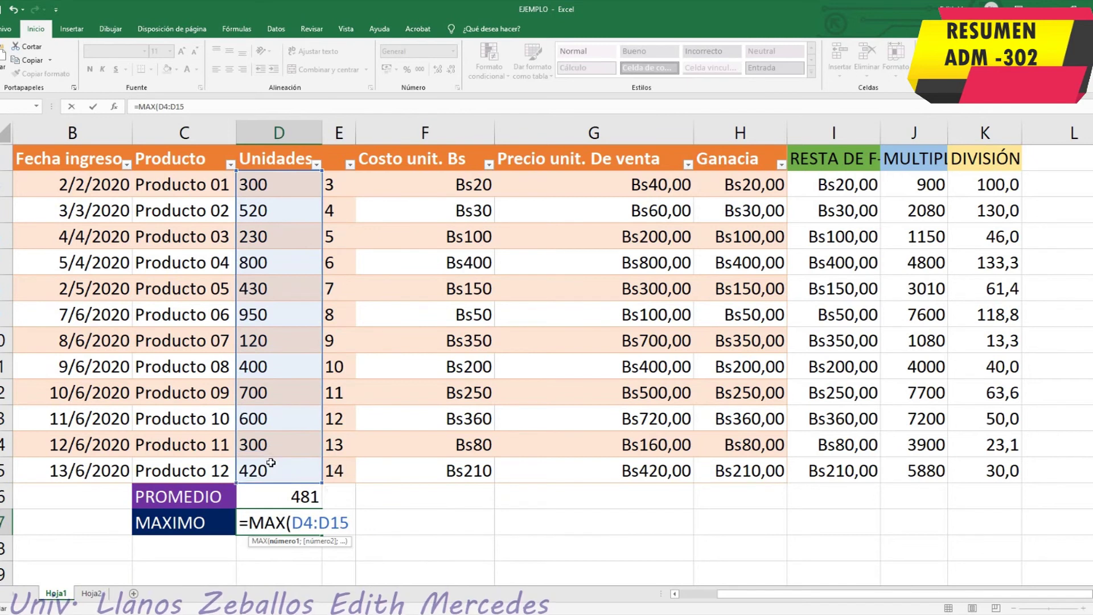
{"action": "type", "text": ")"}
{"action": "key", "text": "Return"}
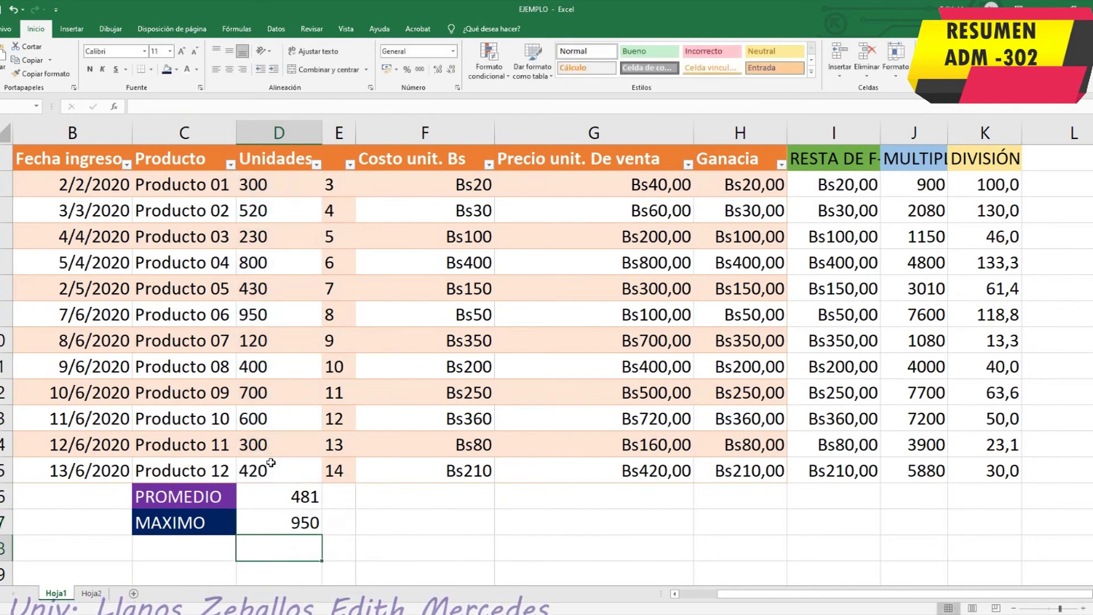
- Enter the label MINIMO in cell C18 and format it with a light blue fill and white text
{"action": "left_click", "coordinate": [192, 548]}
{"action": "type", "text": "MINIMO"}
{"action": "key", "text": "Tab"}
{"action": "left_click", "coordinate": [196, 547]}
{"action": "left_click", "coordinate": [176, 70]}
{"action": "left_click", "coordinate": [226, 162]}
{"action": "left_click", "coordinate": [187, 69]}
- Enter =MIN(D4:D15) in cell D18 beside the MINIMO label
{"action": "left_click", "coordinate": [297, 550]}
{"action": "type", "text": "="}
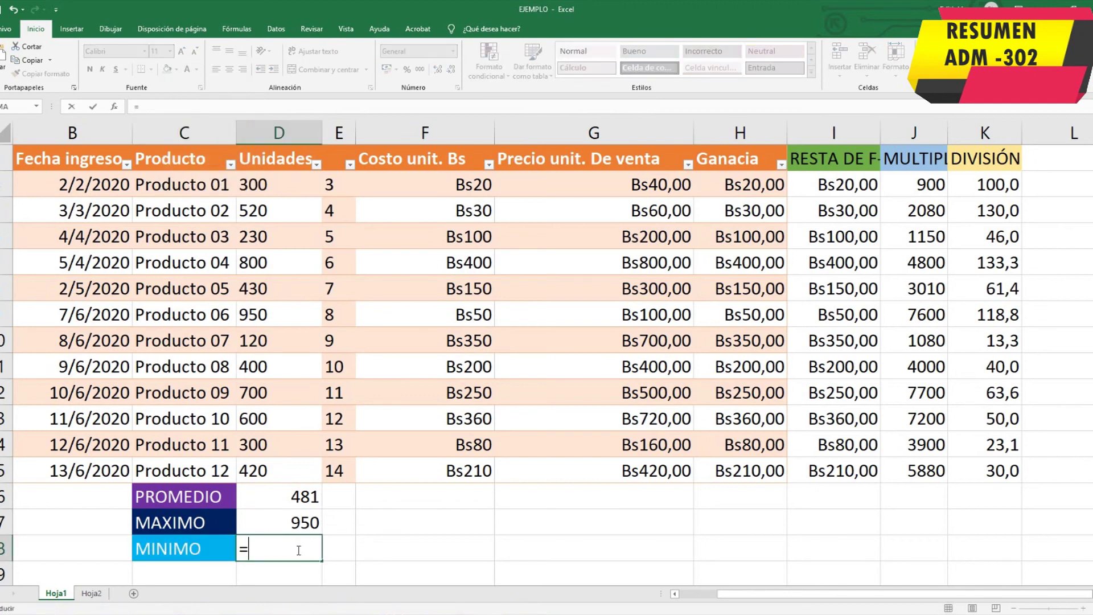
{"action": "type", "text": "MIN("}
{"action": "left_click_drag", "start_coordinate": [285, 183], "coordinate": [298, 477]}
{"action": "type", "text": ")"}
{"action": "key", "text": "Return"}
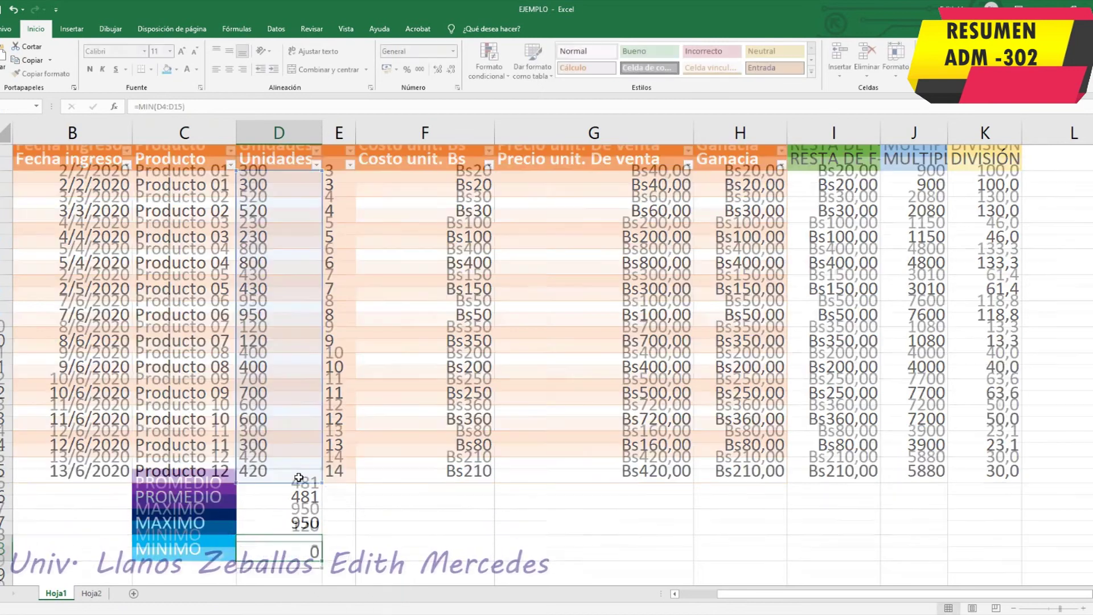
{"action": "left_click", "coordinate": [279, 522]}
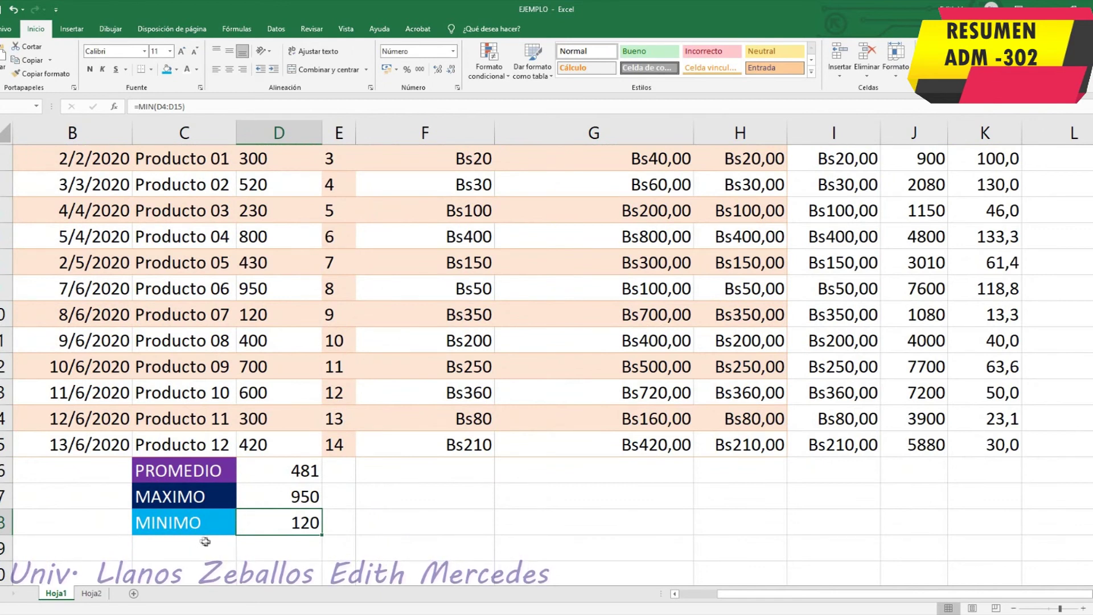
- Narrow columns G and H to make room for the columns after DIVISIÓN
{"action": "scroll", "coordinate": [209, 550], "scroll_direction": "up", "scroll_amount": 1}
{"action": "left_click_drag", "start_coordinate": [693, 132], "coordinate": [525, 134]}
{"action": "mouse_move", "coordinate": [618, 134]}
{"action": "left_mouse_down"}
{"action": "mouse_move", "coordinate": [548, 134]}
{"action": "mouse_move", "coordinate": [639, 134]}
{"action": "left_mouse_up"}
- Apply a light orange fill to L3:L15 and enter the header CONDICIÓN in cell L3
{"action": "left_click_drag", "start_coordinate": [829, 210], "coordinate": [853, 522]}
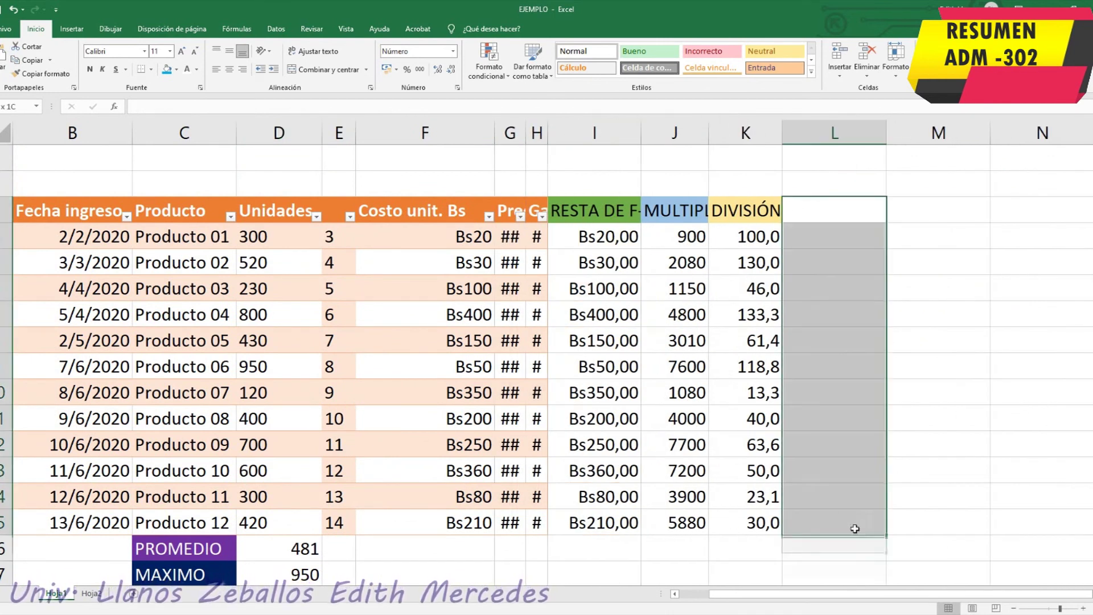
{"action": "left_click", "coordinate": [176, 69]}
{"action": "left_click", "coordinate": [217, 114]}
{"action": "left_click", "coordinate": [833, 213]}
{"action": "type", "text": "CONDICIÓN"}
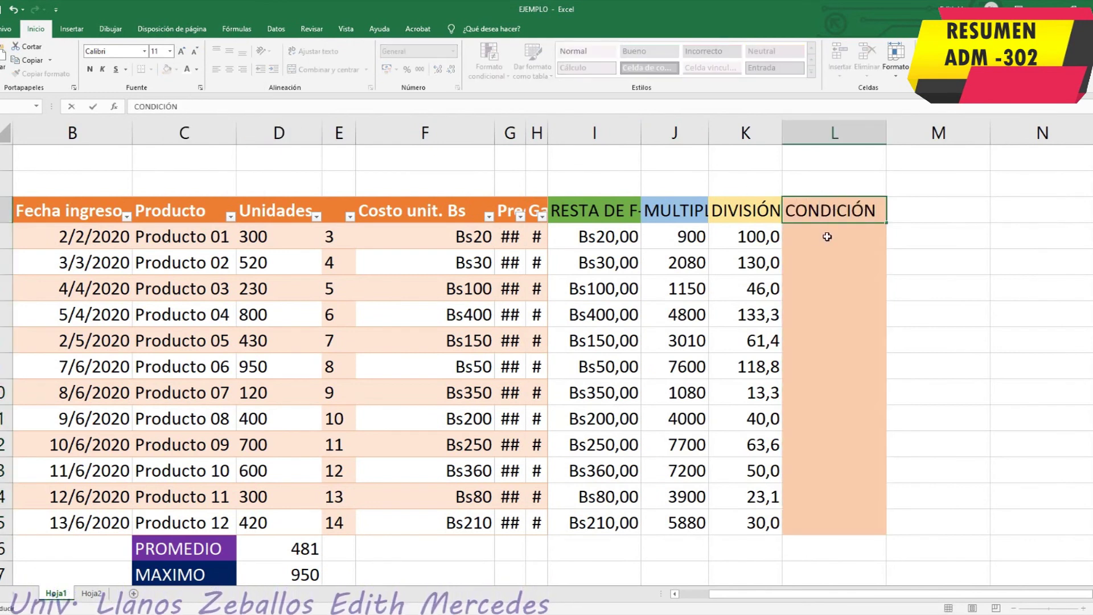
{"action": "key", "text": "Return"}
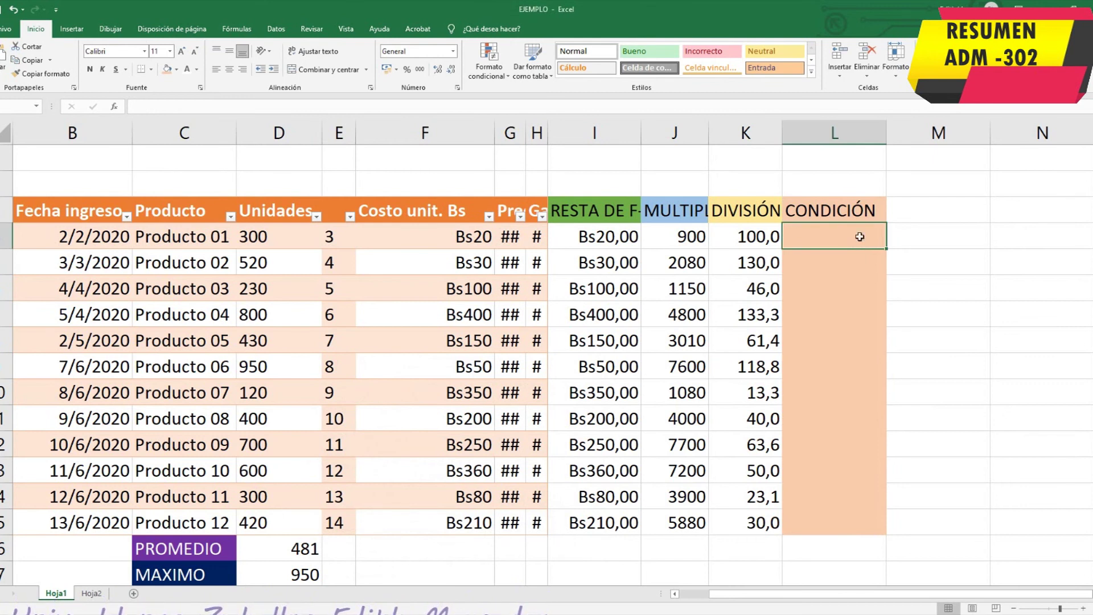
- Enter =SI(F4>100;"APROBADO";"REPROBADO") in cell L4 under CONDICIÓN
{"action": "type", "text": "="}
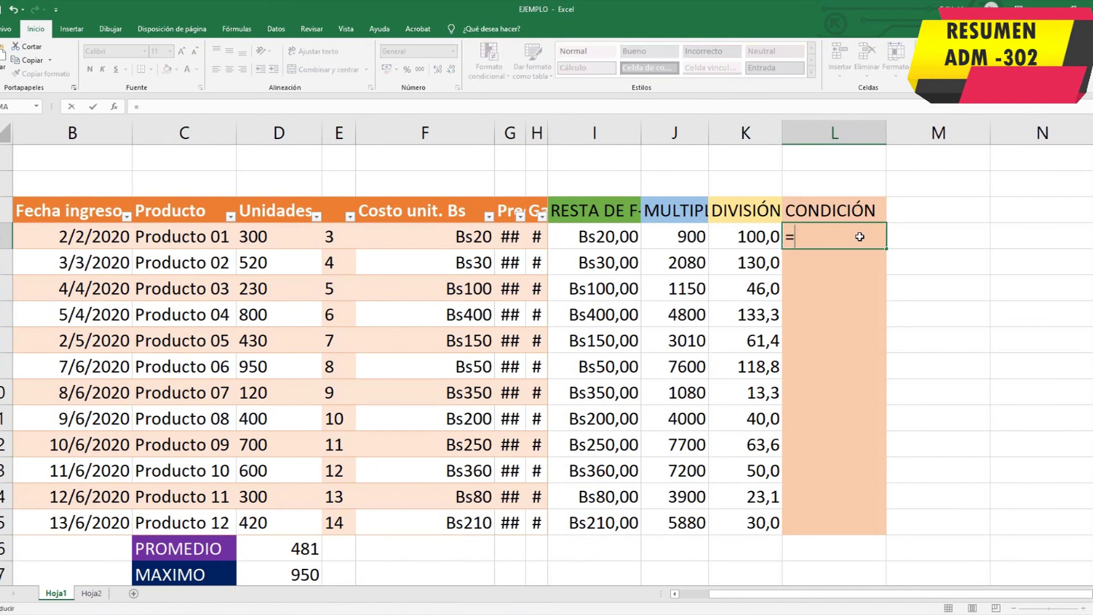
{"action": "type", "text": "SI"}
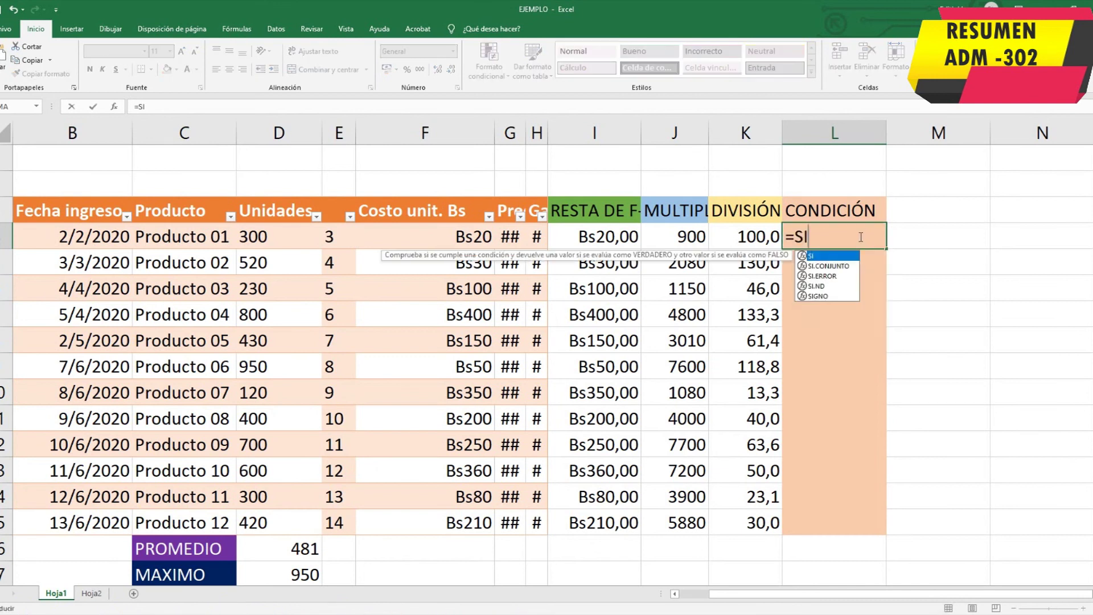
{"action": "type", "text": "("}
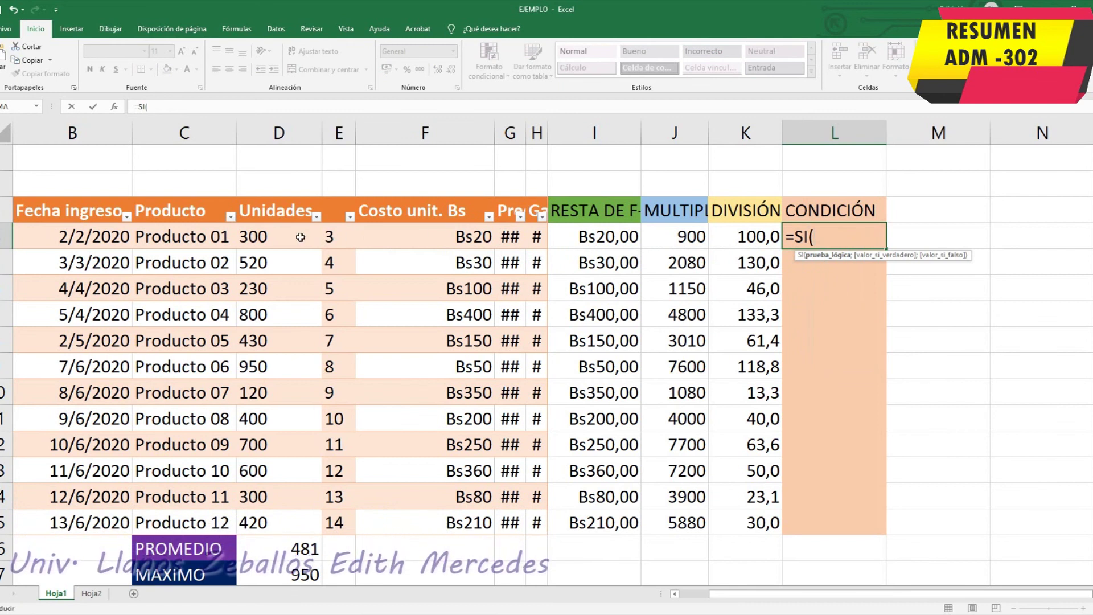
{"action": "left_click", "coordinate": [422, 235]}
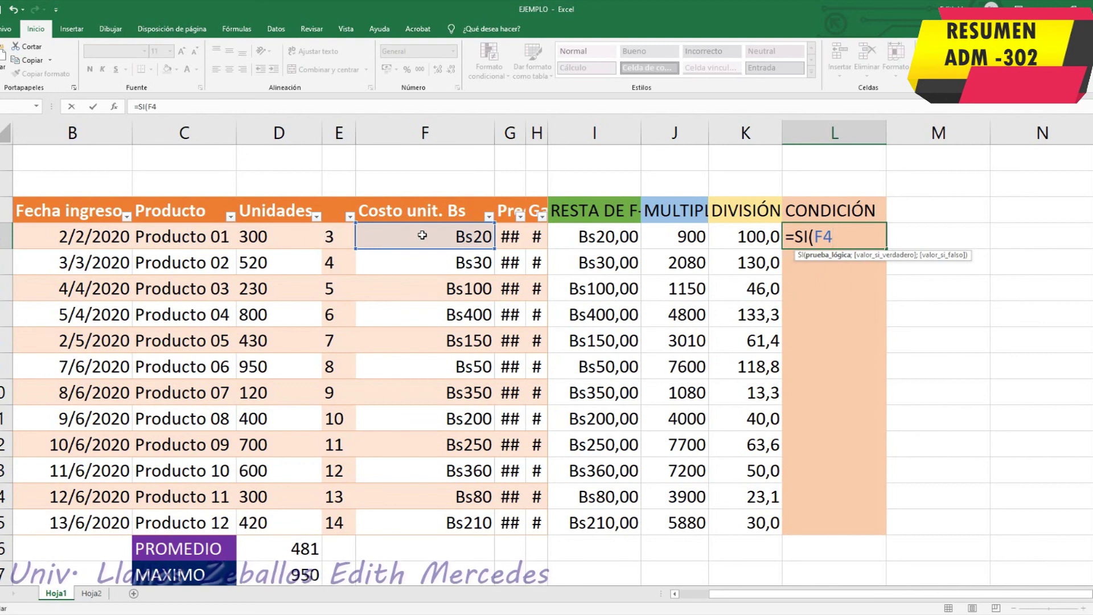
{"action": "type", "text": ">"}
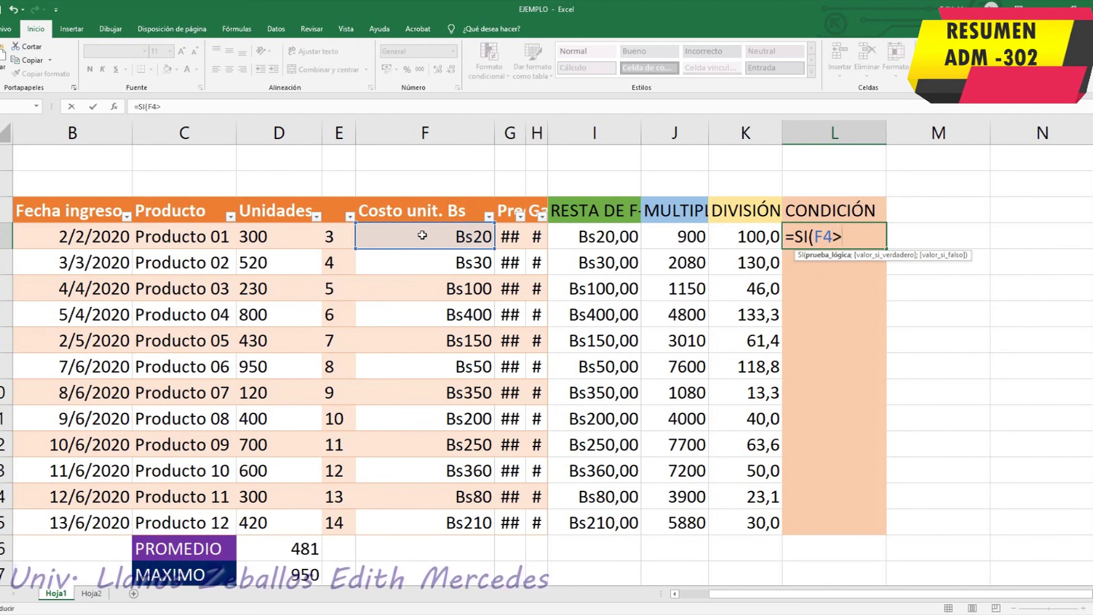
{"action": "type", "text": "100"}
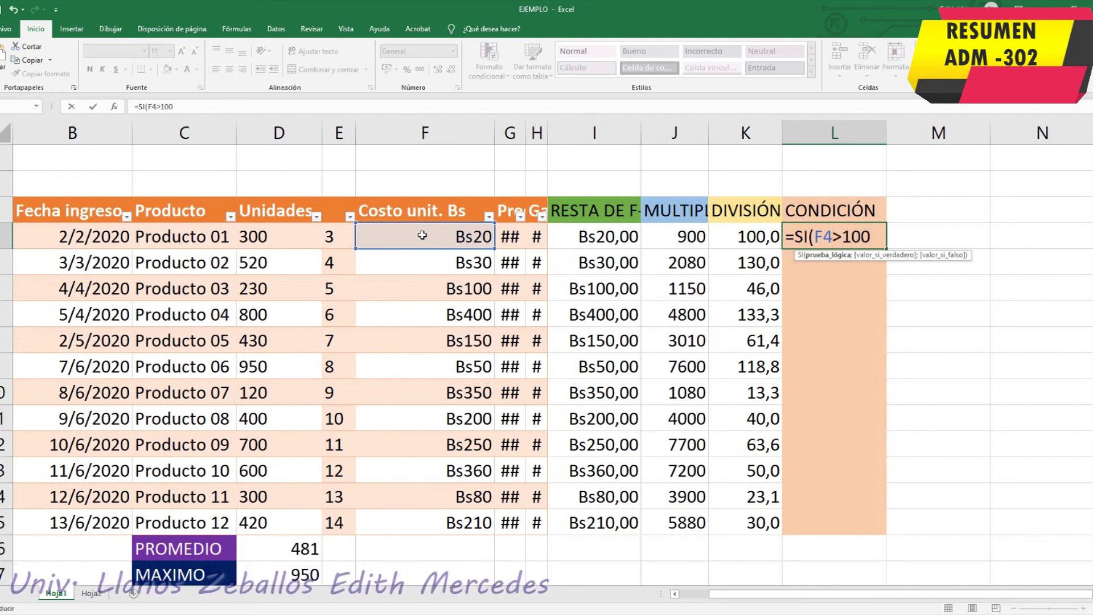
{"action": "type", "text": ";"}
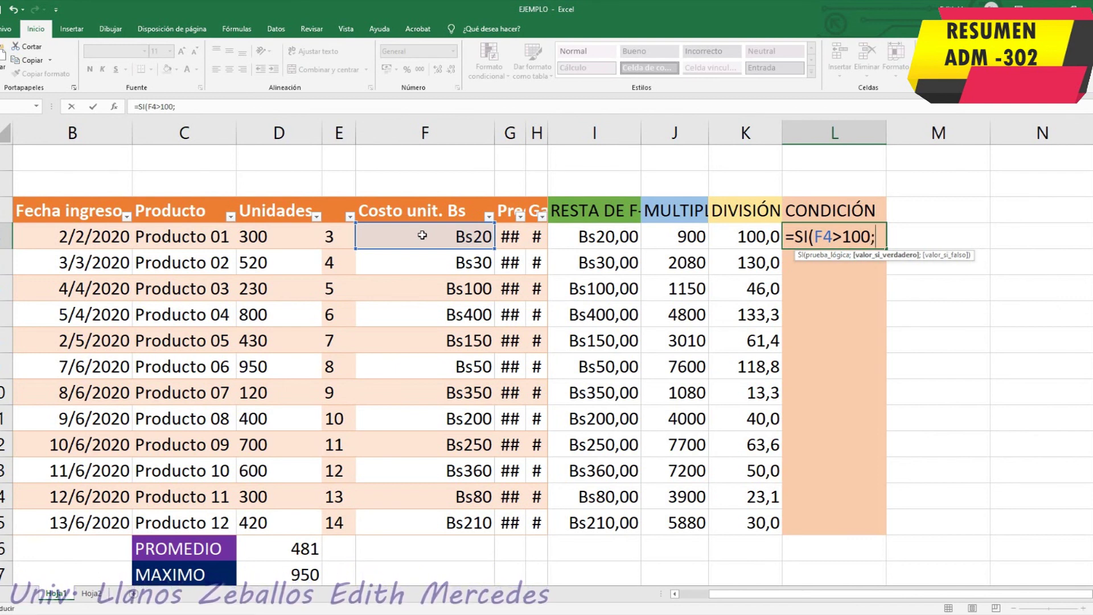
{"action": "type", "text": "\"A"}
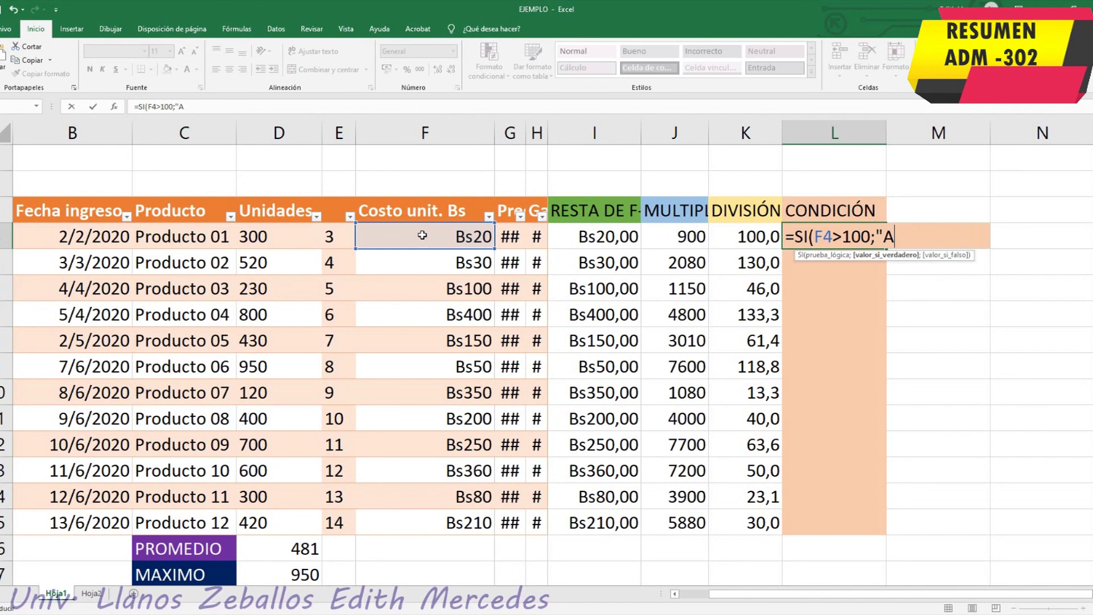
{"action": "type", "text": "PROBADO"}
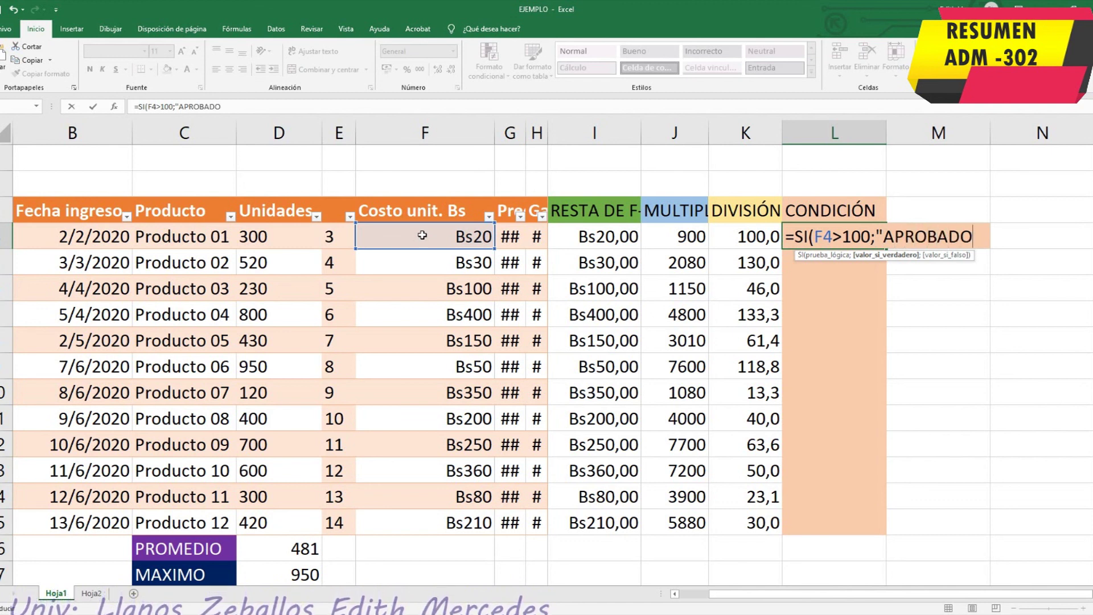
{"action": "type", "text": "\""}
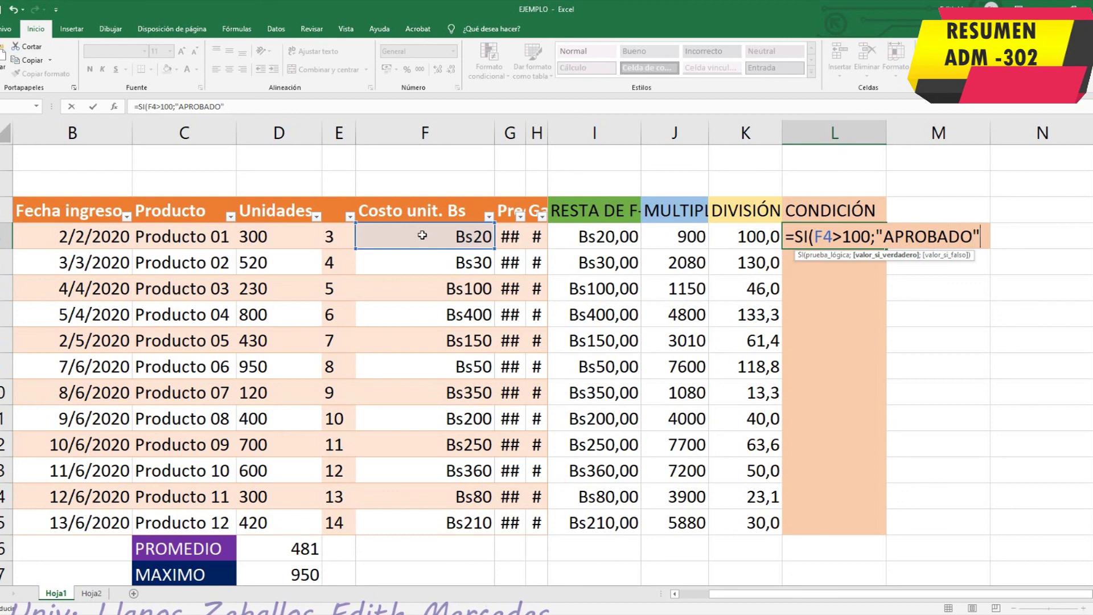
{"action": "type", "text": ";"}
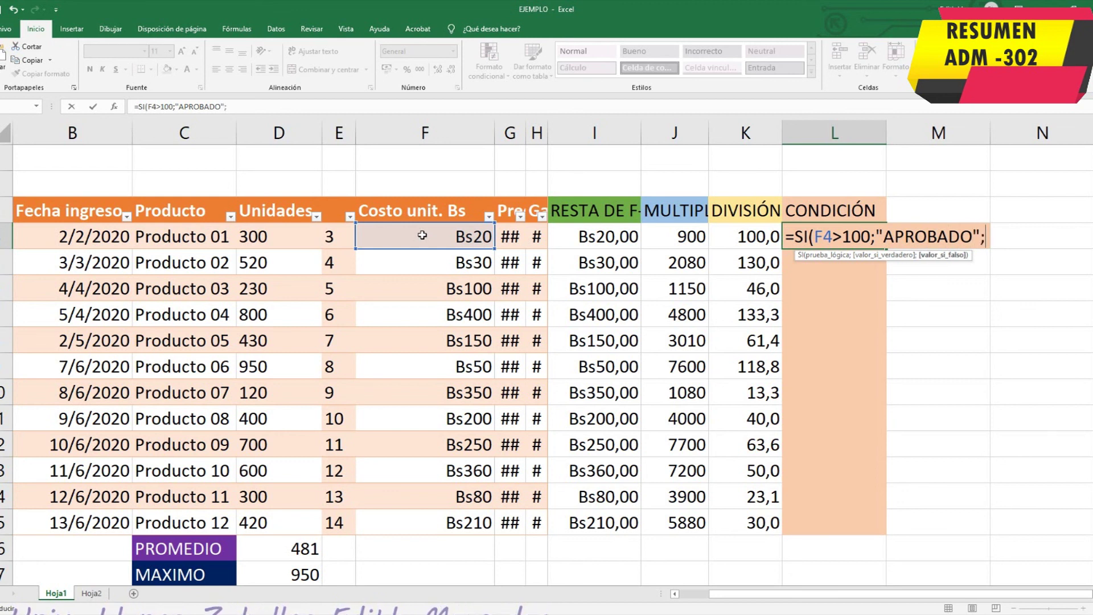
{"action": "type", "text": "\"RE"}
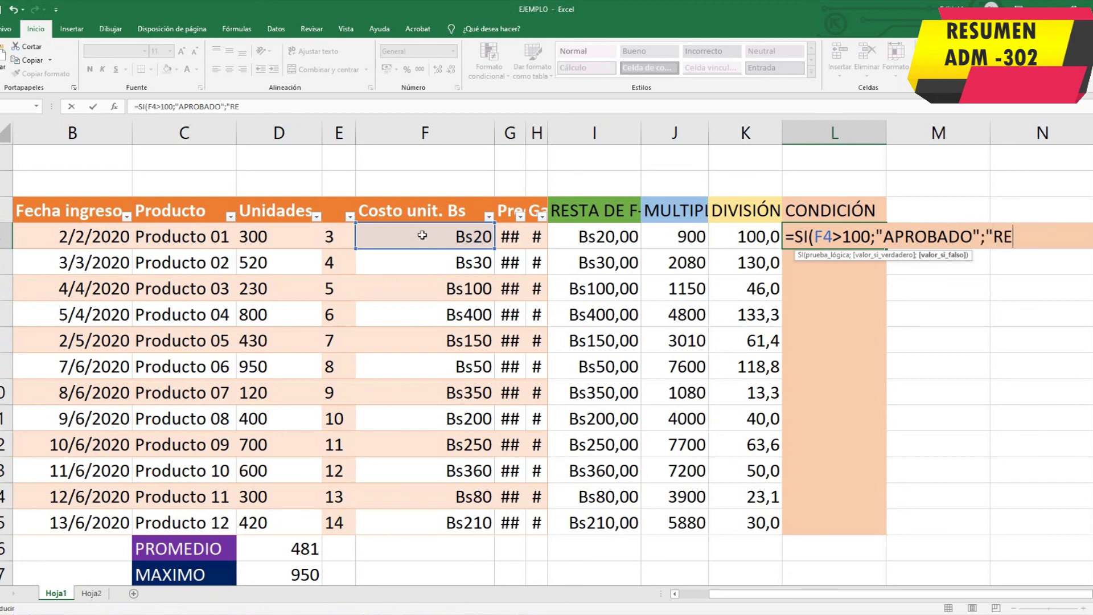
{"action": "type", "text": "PROBADO"}
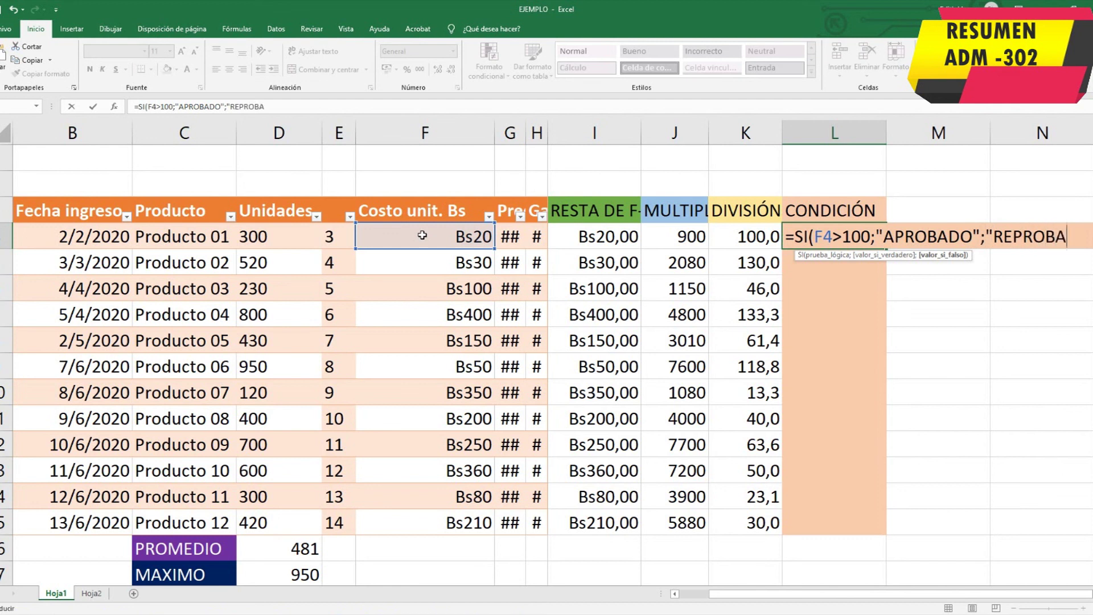
{"action": "type", "text": ")"}
{"action": "key", "text": "Return"}
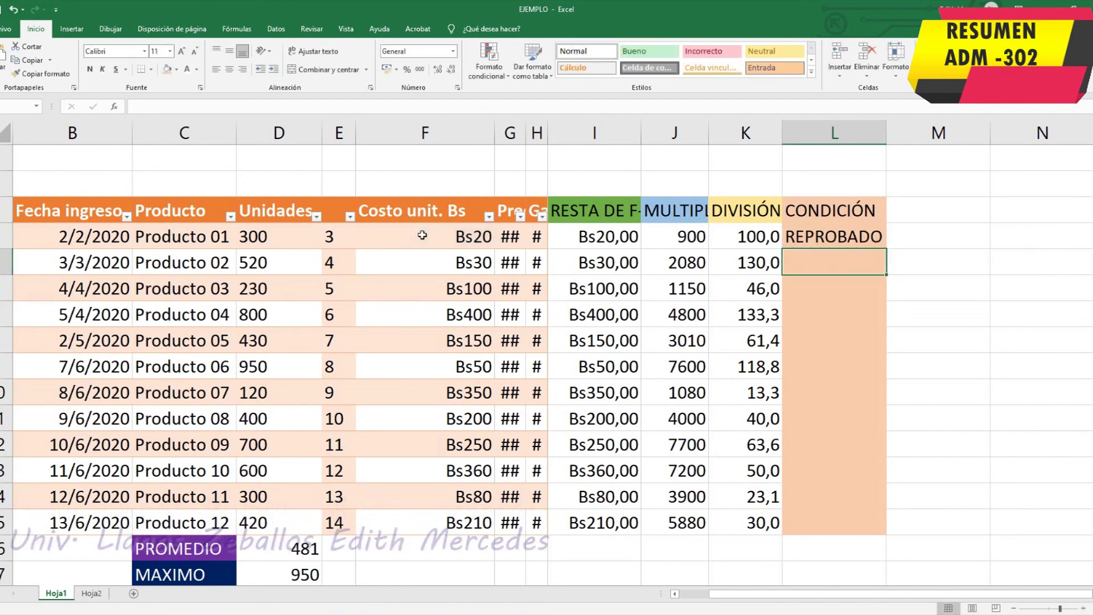
- Fill the CONDICIÓN formula from L4 down through L15
{"action": "left_click", "coordinate": [809, 234]}
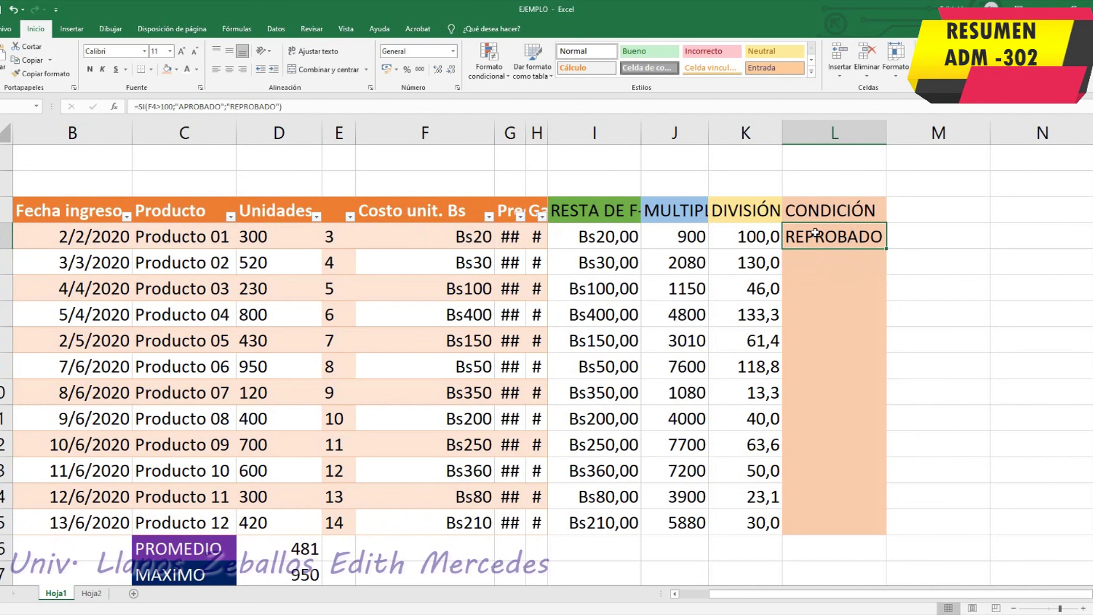
{"action": "left_click_drag", "start_coordinate": [887, 246], "coordinate": [864, 528]}
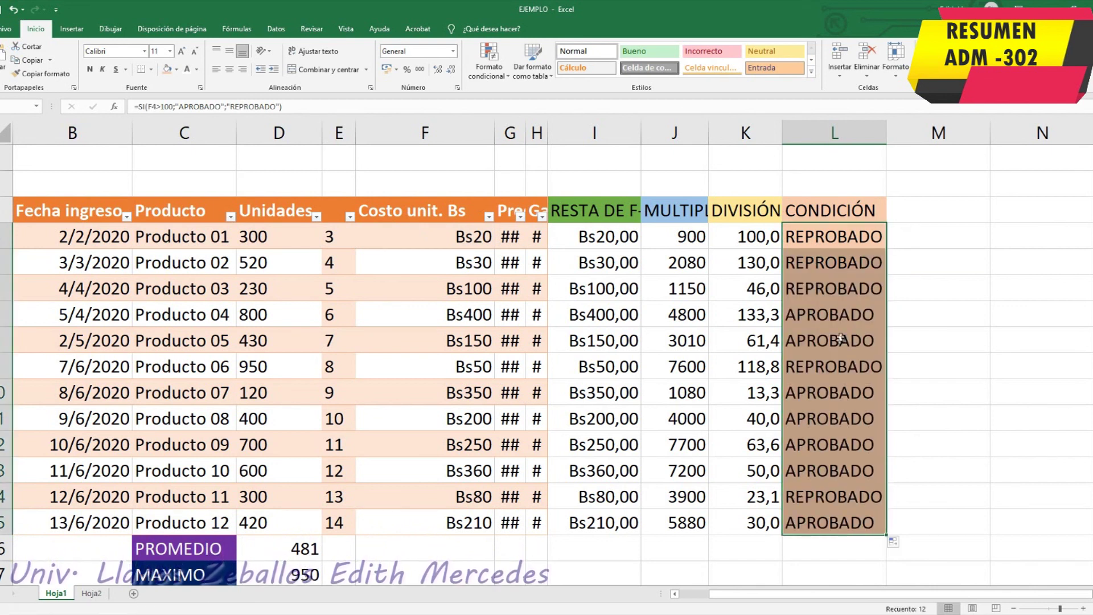
{"action": "left_click", "coordinate": [841, 339]}
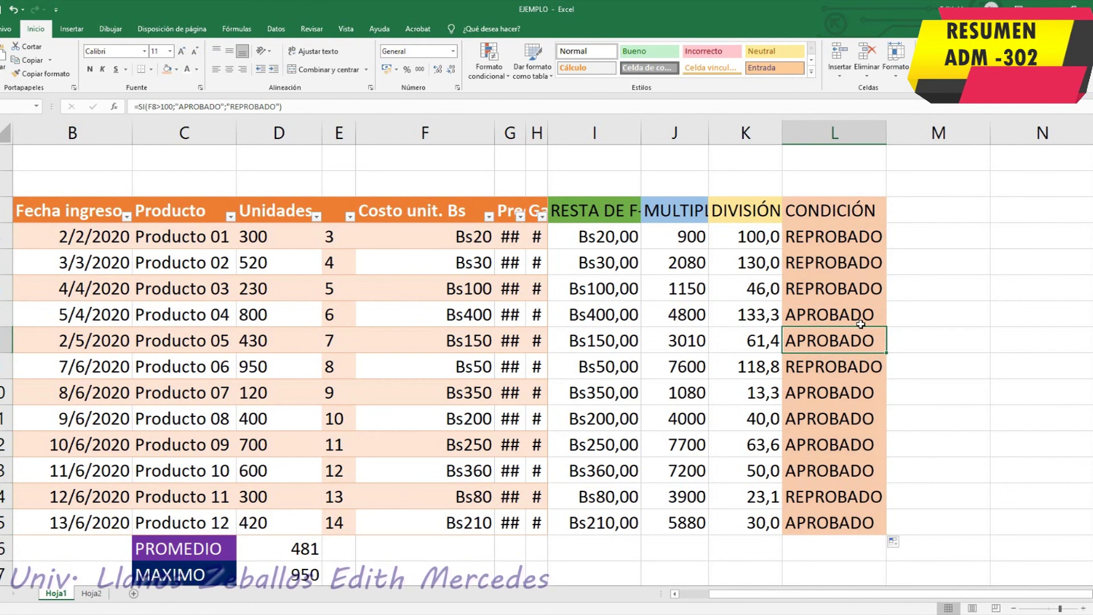